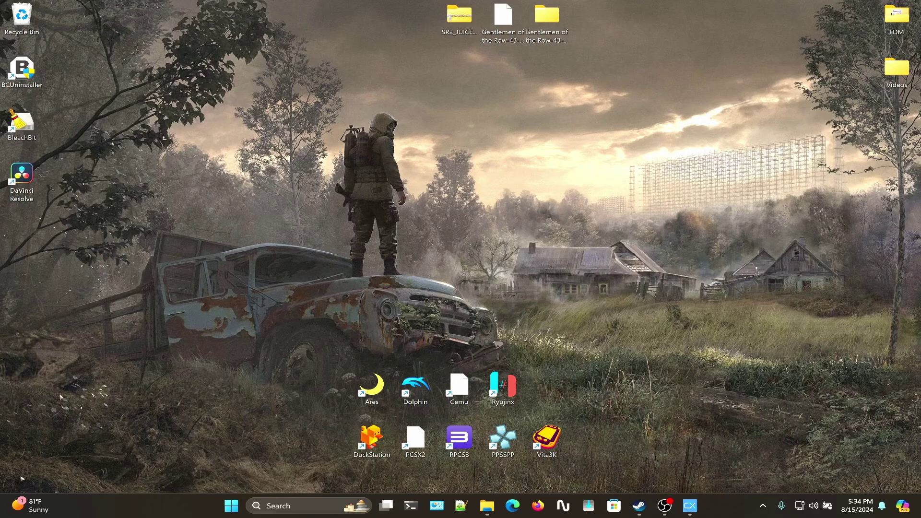
Look over the SR2_JUICED and Gentlemen of the Row archives on the desktop and the Saints Row 2 entry in the Steam library.
{"action": "left_click", "coordinate": [459, 23]}
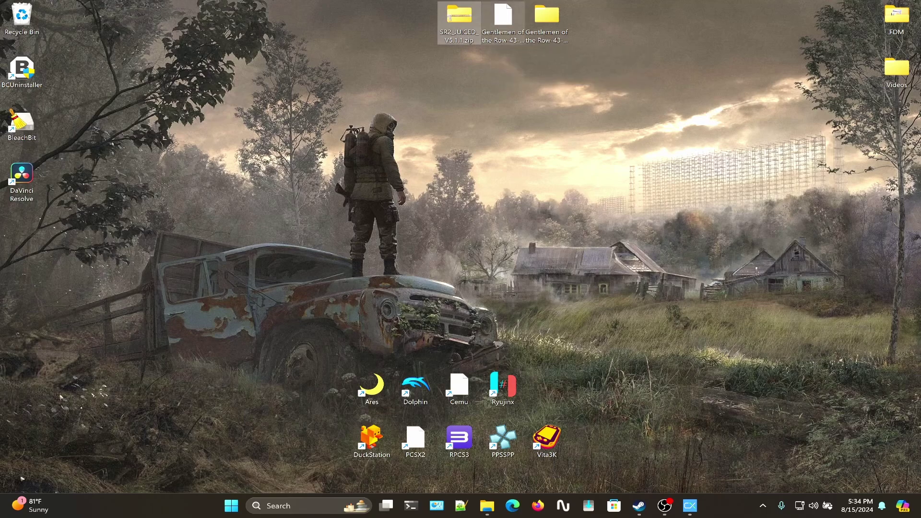
{"action": "left_click", "coordinate": [503, 17]}
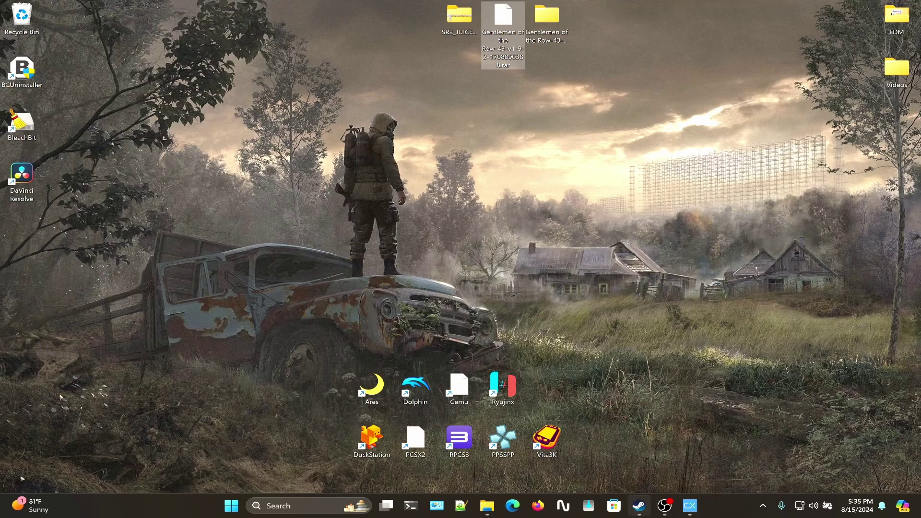
{"action": "left_click", "coordinate": [638, 505]}
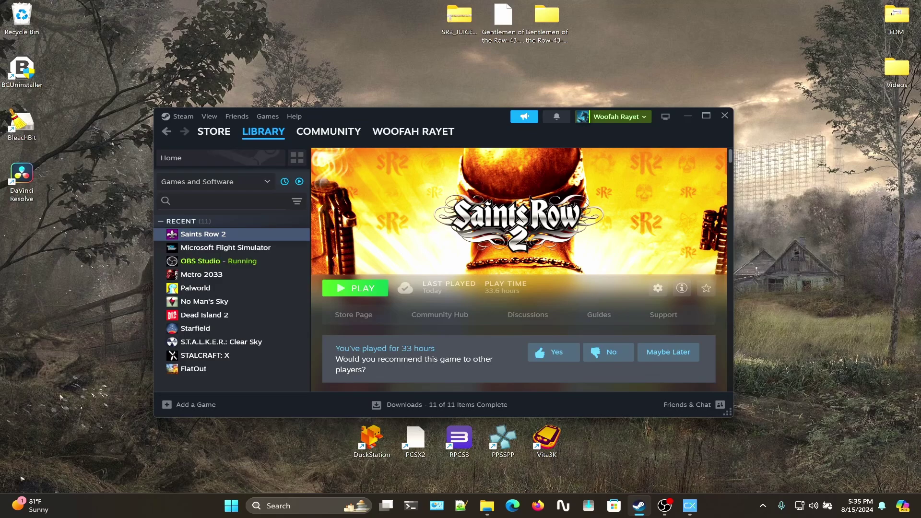
{"action": "left_click", "coordinate": [688, 116]}
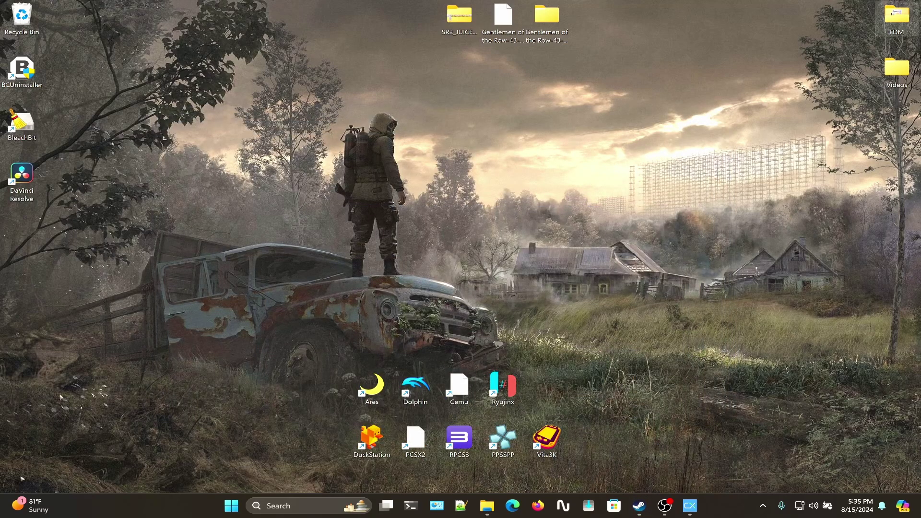
Launch setup_saints_row_2_gog-5_(9656).exe from the FDM folder, accept the EULA, and check the install path in the installation options.
{"action": "double_click", "coordinate": [896, 19]}
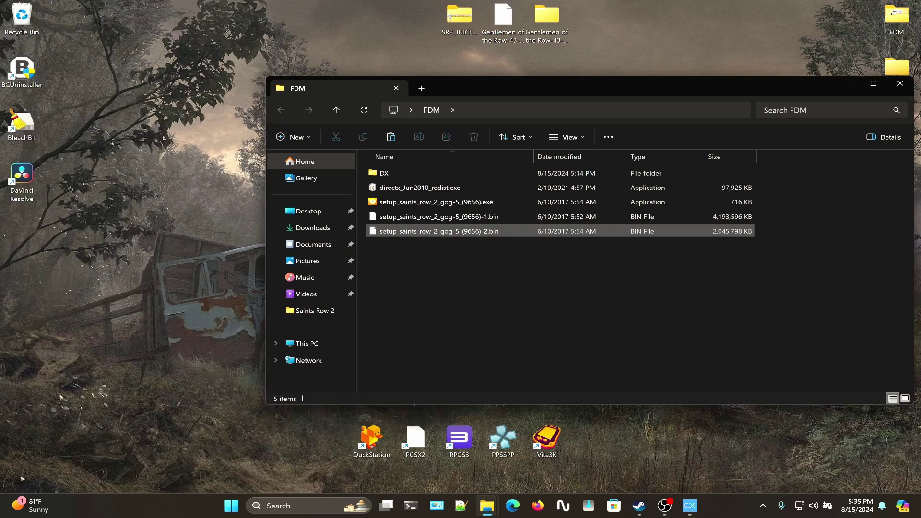
{"action": "double_click", "coordinate": [435, 202]}
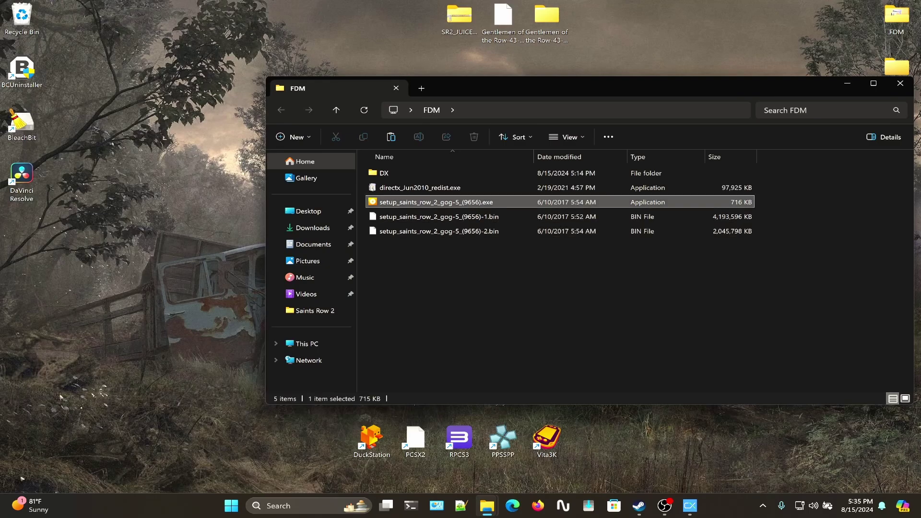
{"action": "key", "text": "Return"}
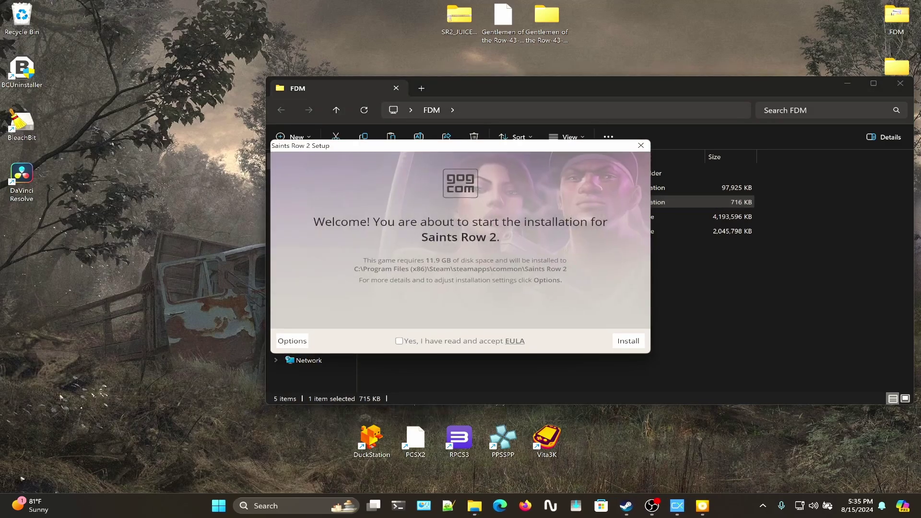
{"action": "left_click", "coordinate": [398, 340]}
{"action": "key", "text": "Return"}
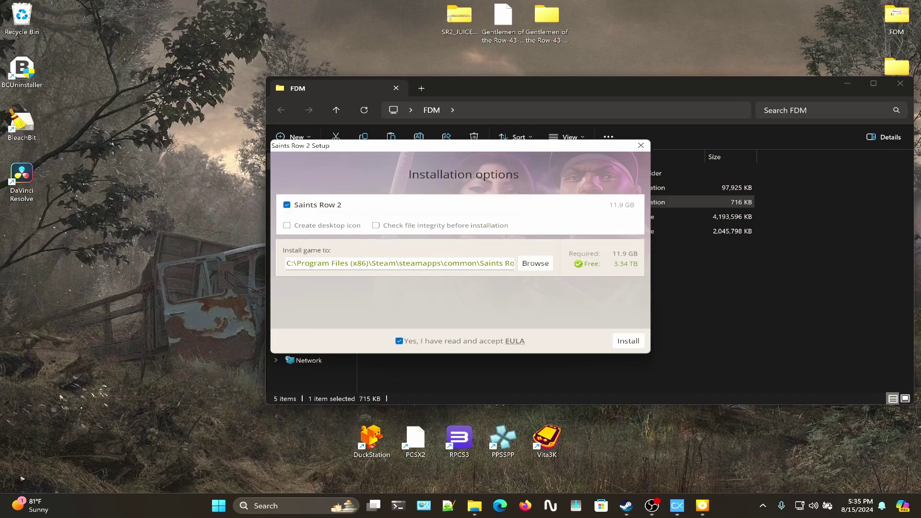
{"action": "left_click_drag", "start_coordinate": [476, 263], "coordinate": [516, 263]}
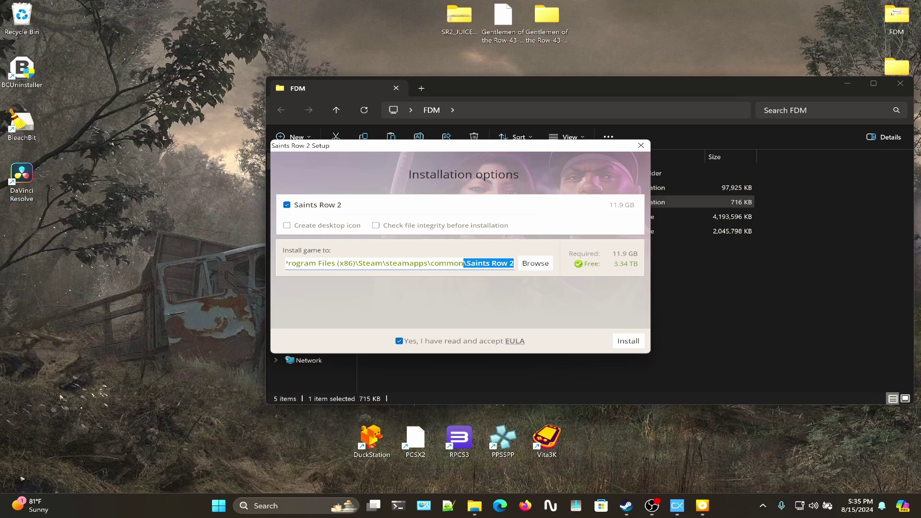
{"action": "left_click", "coordinate": [513, 263]}
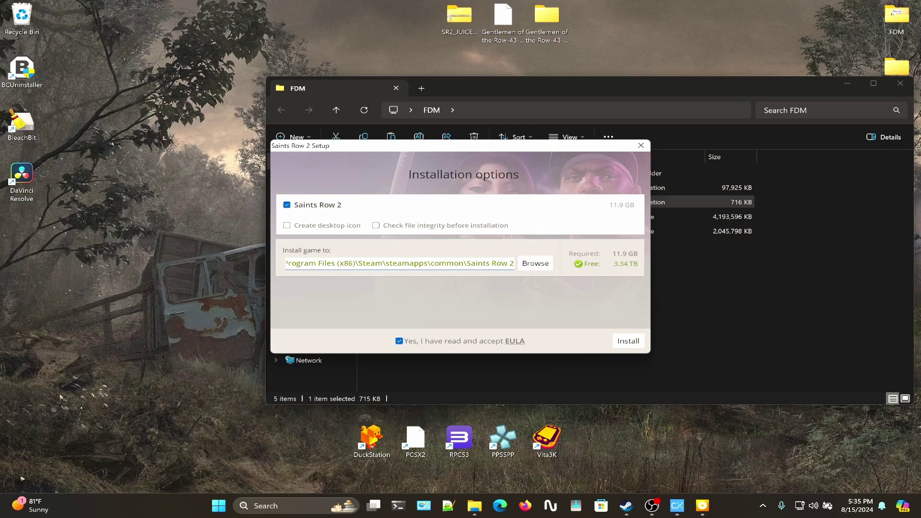
Exit the Saints Row 2 setup without installing and close the FDM folder.
{"action": "left_click", "coordinate": [641, 145]}
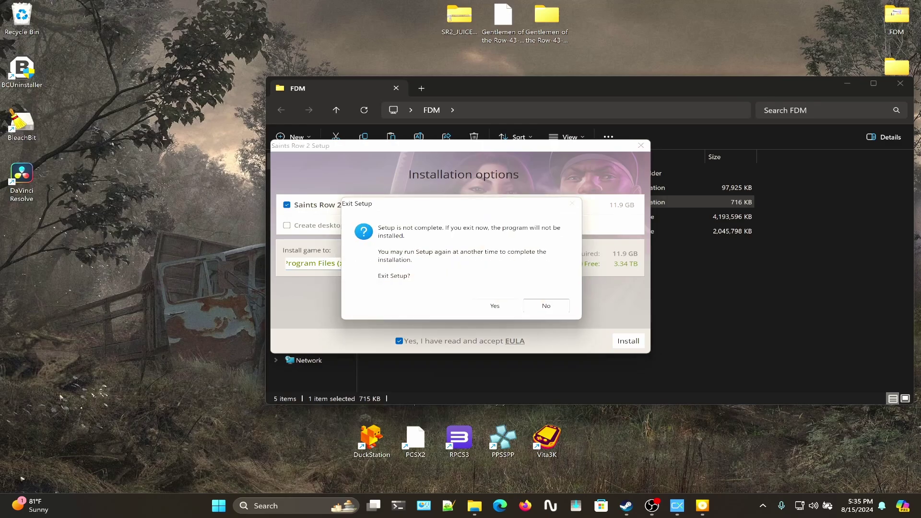
{"action": "left_click", "coordinate": [495, 306]}
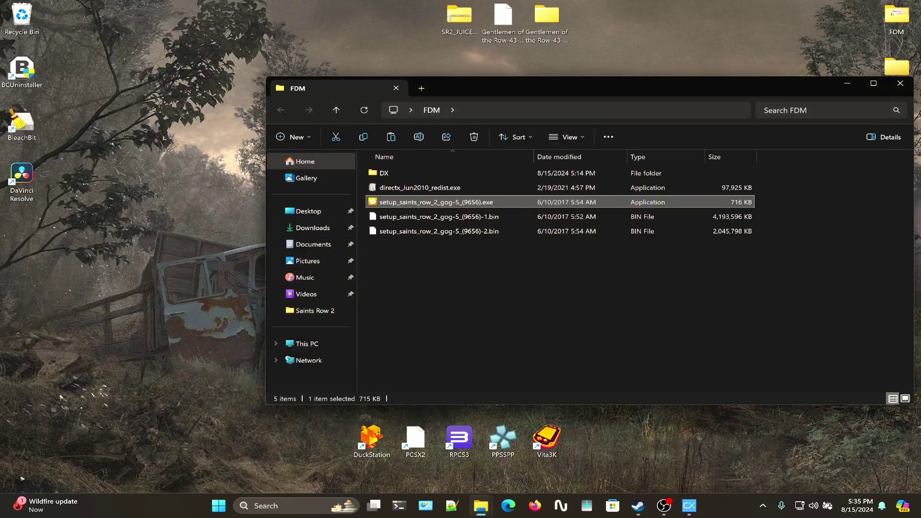
{"action": "left_click", "coordinate": [899, 83]}
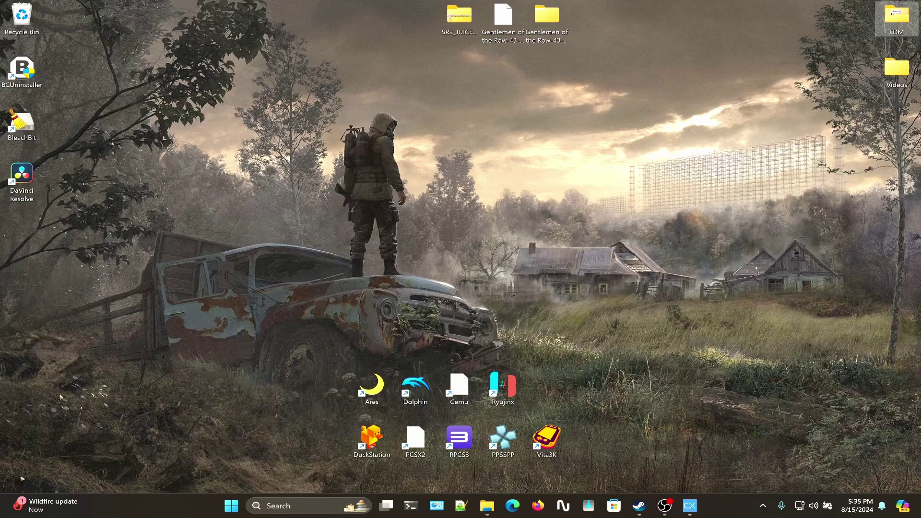
Open SR2_JUICED_V5.1.1.zip in WinRAR and select DFEngine.dll, discord_game_sdk.dll and reloaded.ini.
{"action": "right_click", "coordinate": [459, 27]}
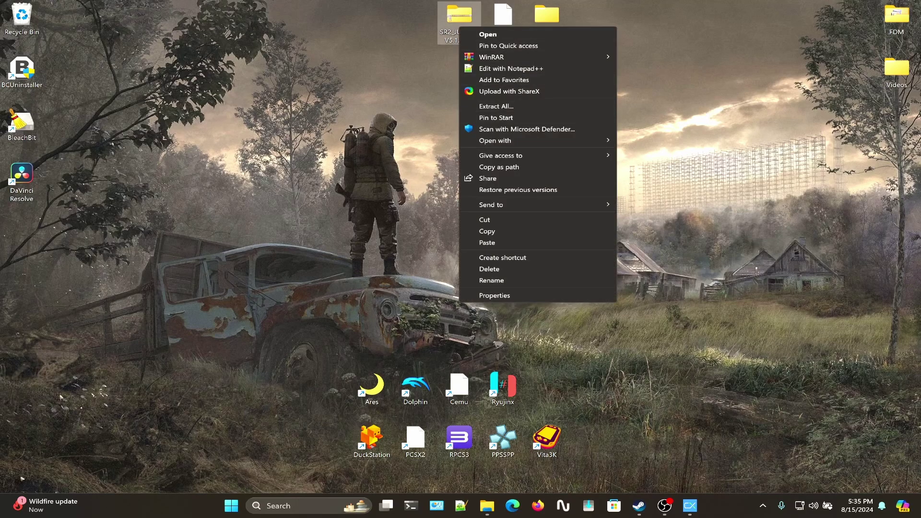
{"action": "mouse_move", "coordinate": [542, 57]}
{"action": "left_click", "coordinate": [664, 57]}
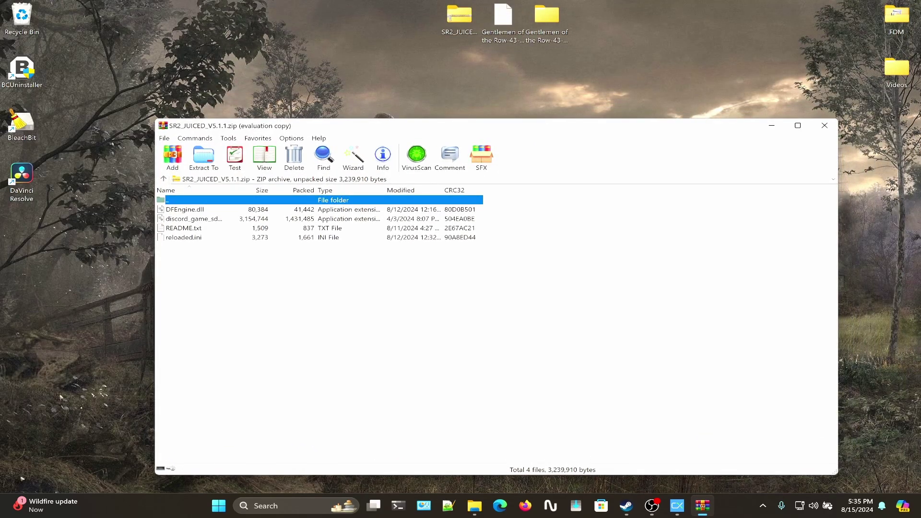
{"action": "key", "text": "shift+Down"}
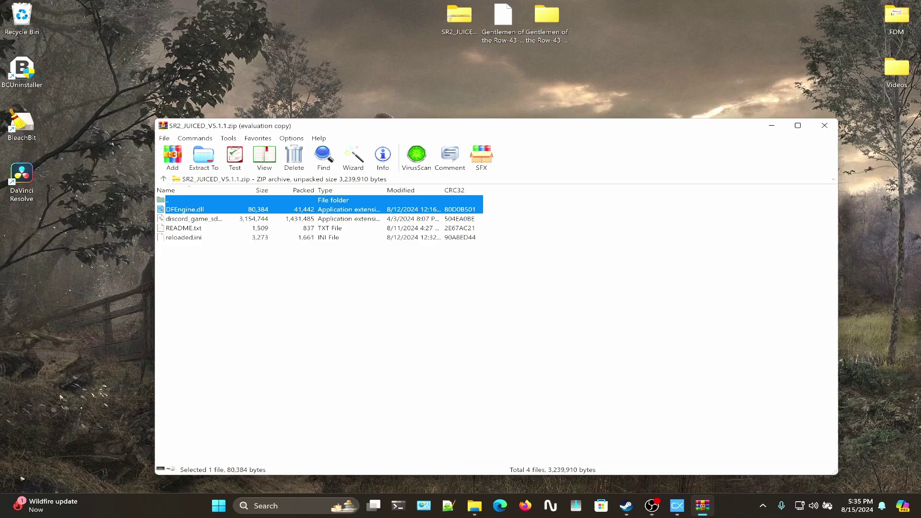
{"action": "left_click", "coordinate": [193, 219], "text": "ctrl"}
{"action": "left_click", "coordinate": [184, 237], "text": "ctrl"}
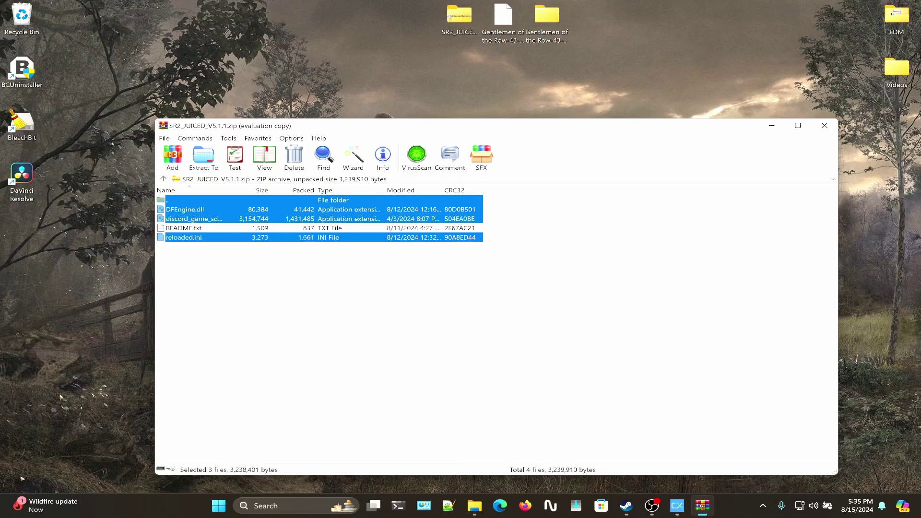
Open the game folder C:\Program Files (x86)\Steam\steamapps\common\Saints Row 2 in File Explorer.
{"action": "left_click", "coordinate": [473, 505]}
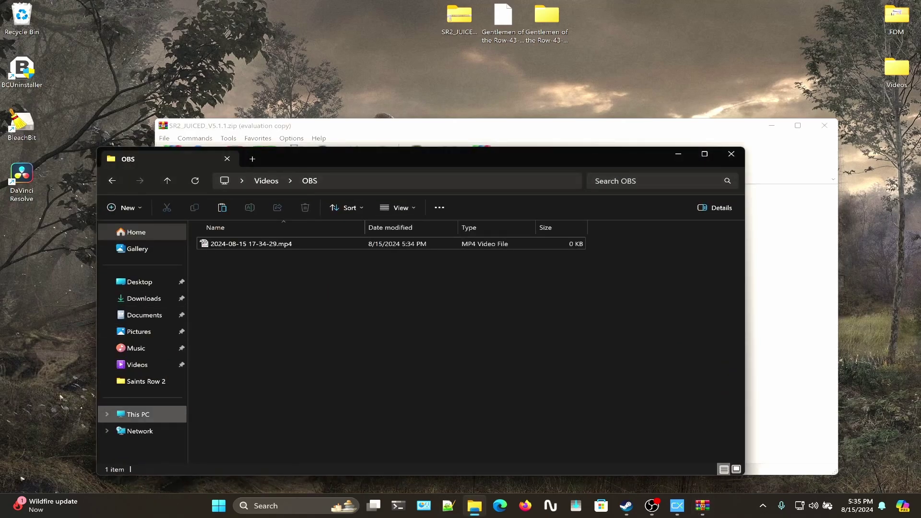
{"action": "left_click", "coordinate": [138, 413]}
{"action": "double_click", "coordinate": [269, 250]}
{"action": "double_click", "coordinate": [240, 286]}
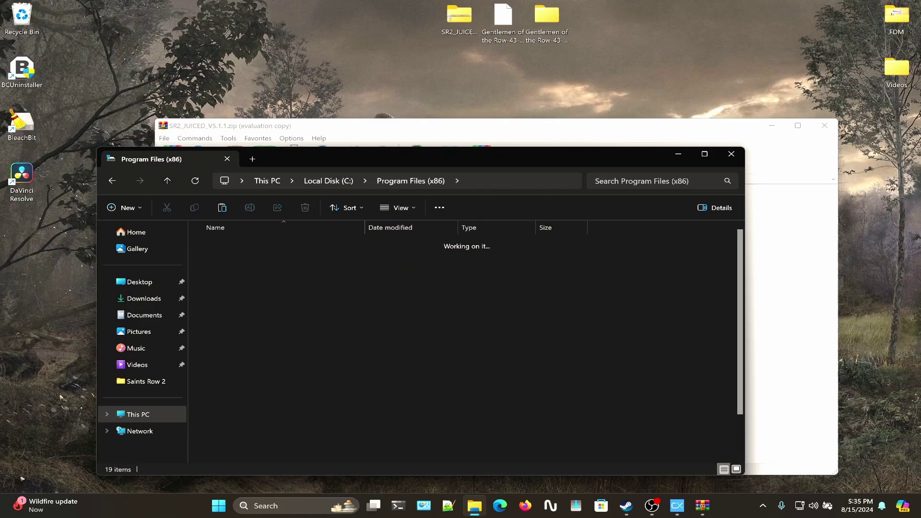
{"action": "double_click", "coordinate": [220, 384]}
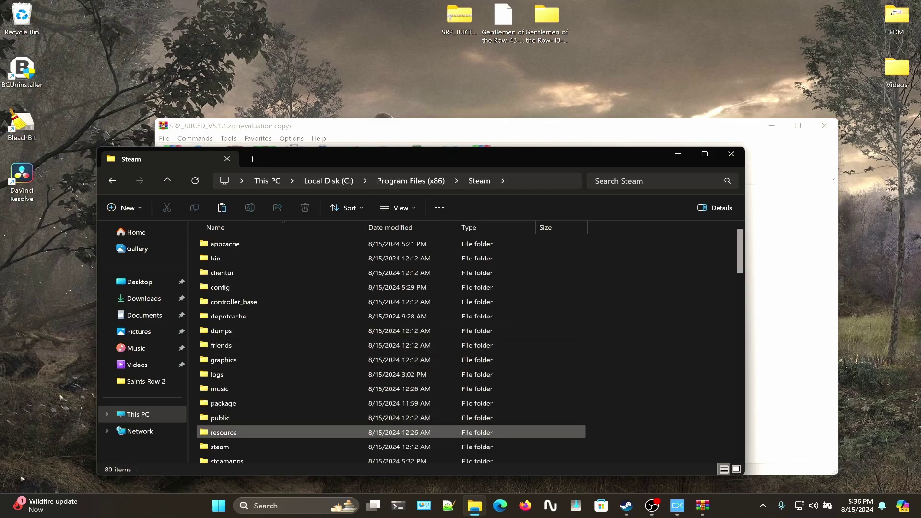
{"action": "double_click", "coordinate": [226, 459]}
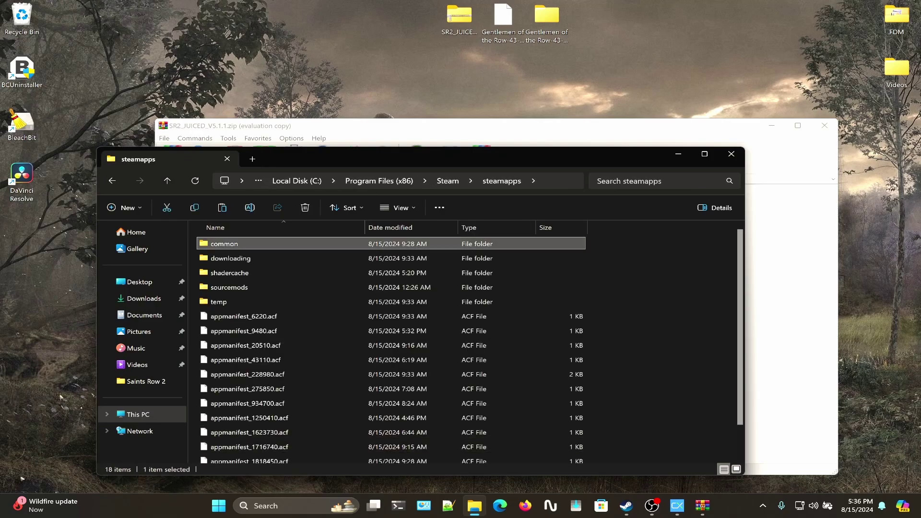
{"action": "double_click", "coordinate": [224, 243]}
{"action": "double_click", "coordinate": [225, 359]}
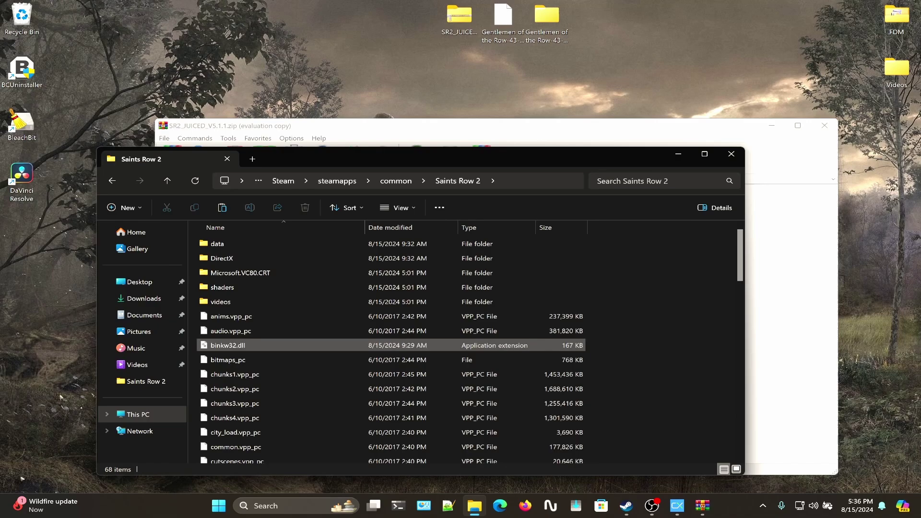
Check the Saints Row 2 folder for the Juiced mod files and pass_DFEngine.dll, and close the mod archive.
{"action": "scroll", "coordinate": [230, 342], "scroll_direction": "down", "scroll_amount": 4}
{"action": "scroll", "coordinate": [230, 343], "scroll_direction": "down", "scroll_amount": 1}
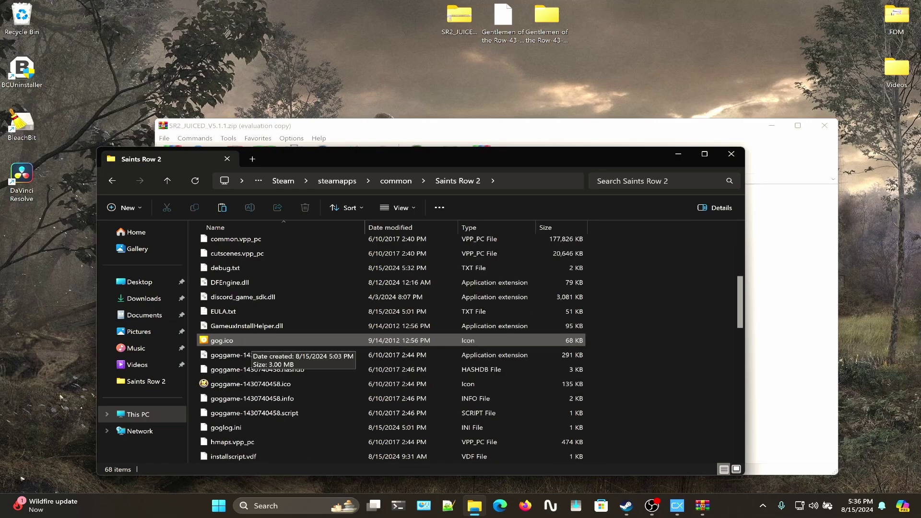
{"action": "scroll", "coordinate": [230, 342], "scroll_direction": "down", "scroll_amount": 10}
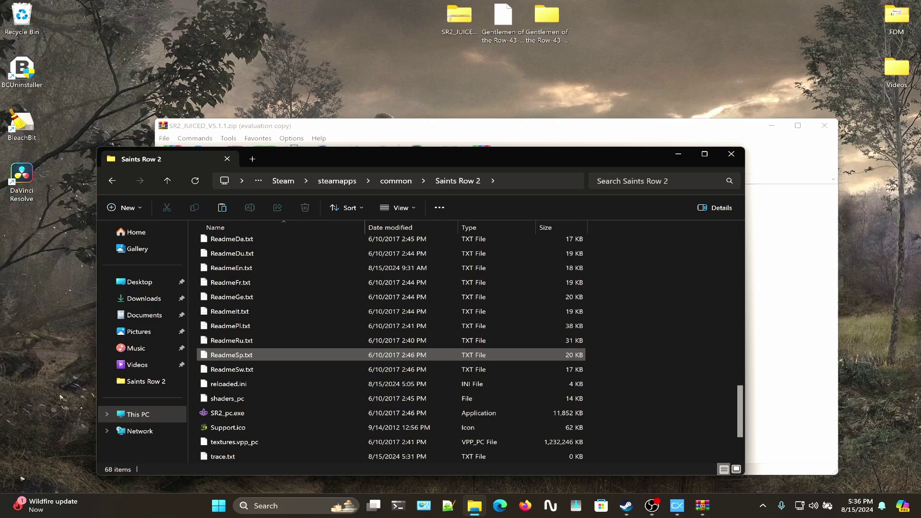
{"action": "scroll", "coordinate": [231, 356], "scroll_direction": "up", "scroll_amount": 2}
{"action": "scroll", "coordinate": [231, 356], "scroll_direction": "up", "scroll_amount": 2}
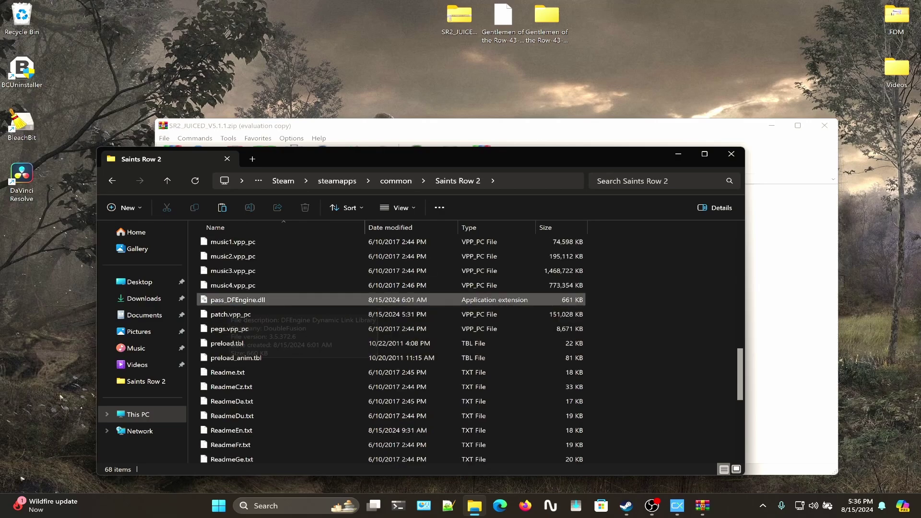
{"action": "left_click", "coordinate": [677, 153]}
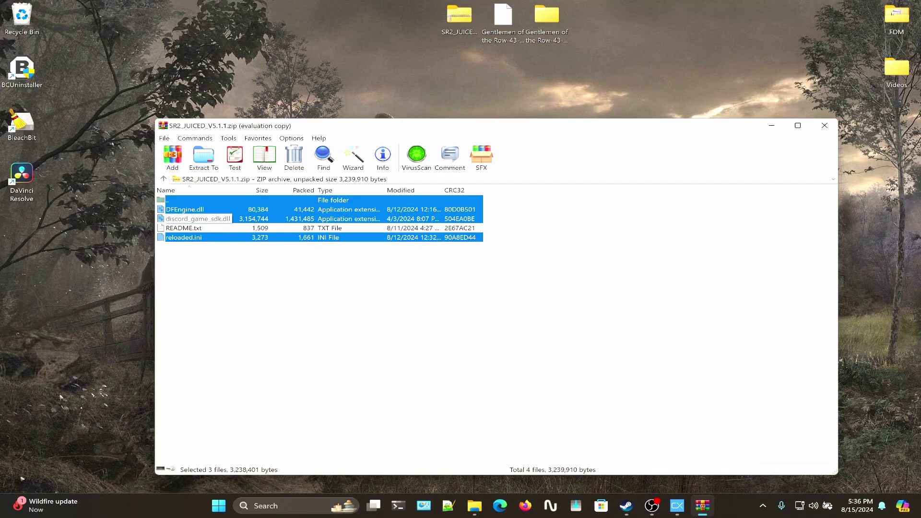
{"action": "left_click", "coordinate": [825, 125]}
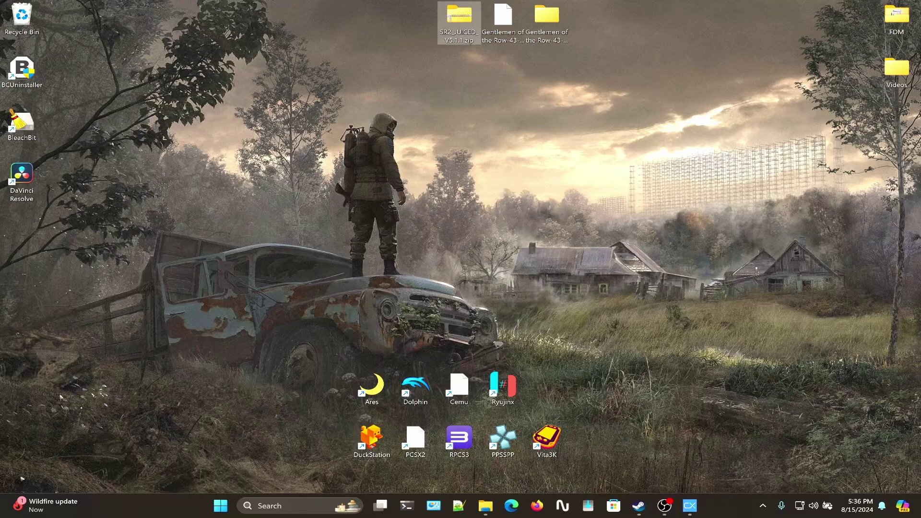
Return to the Saints Row 2 folder and look through its files for reloaded.ini.
{"action": "left_click", "coordinate": [487, 505]}
{"action": "scroll", "coordinate": [391, 343], "scroll_direction": "up", "scroll_amount": 5}
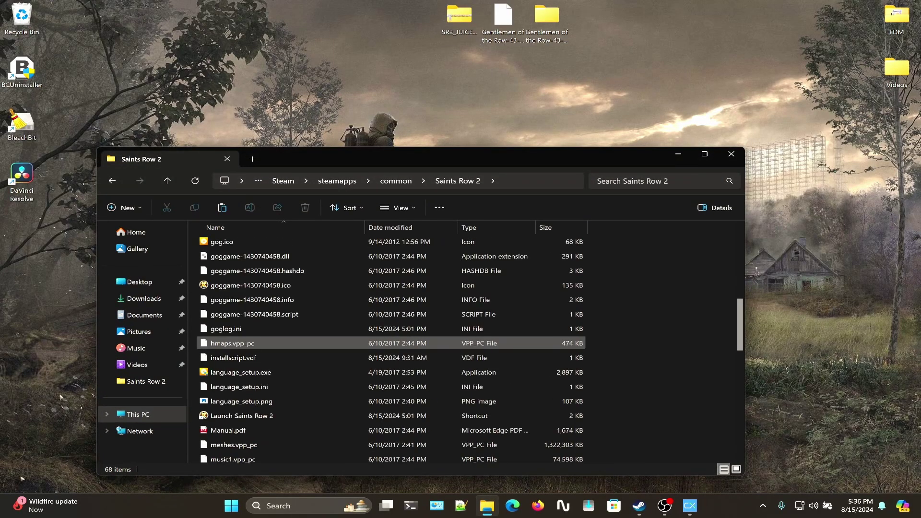
{"action": "scroll", "coordinate": [391, 343], "scroll_direction": "down", "scroll_amount": 5}
{"action": "scroll", "coordinate": [390, 343], "scroll_direction": "up", "scroll_amount": 6}
{"action": "scroll", "coordinate": [384, 343], "scroll_direction": "up", "scroll_amount": 3}
{"action": "scroll", "coordinate": [384, 343], "scroll_direction": "down", "scroll_amount": 3}
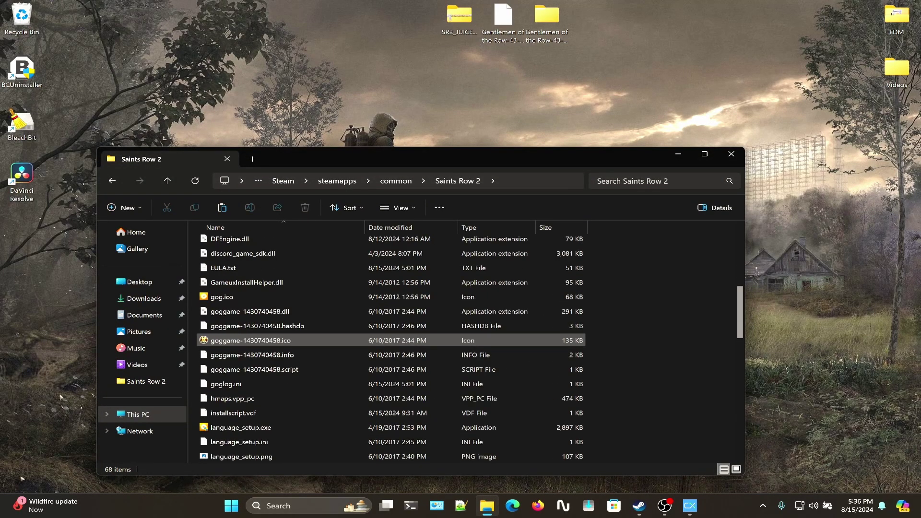
{"action": "scroll", "coordinate": [383, 340], "scroll_direction": "down", "scroll_amount": 10}
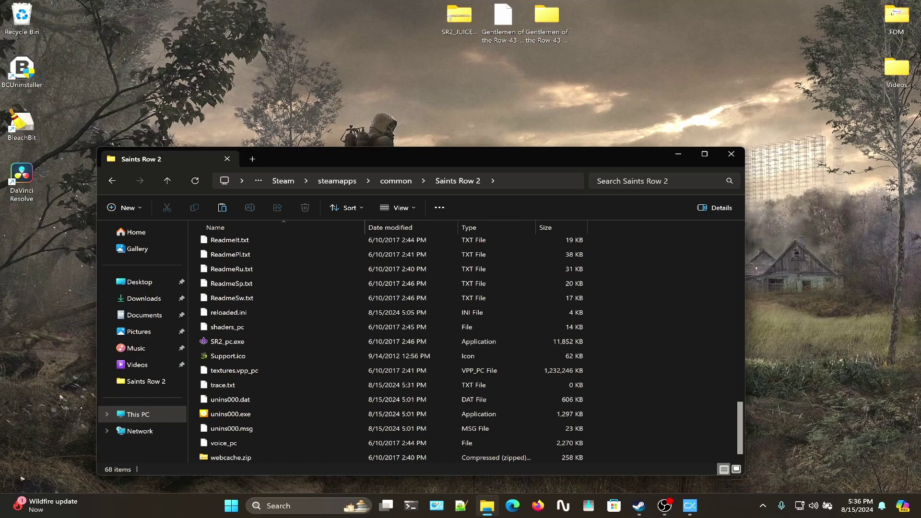
{"action": "scroll", "coordinate": [383, 415], "scroll_direction": "up", "scroll_amount": 6}
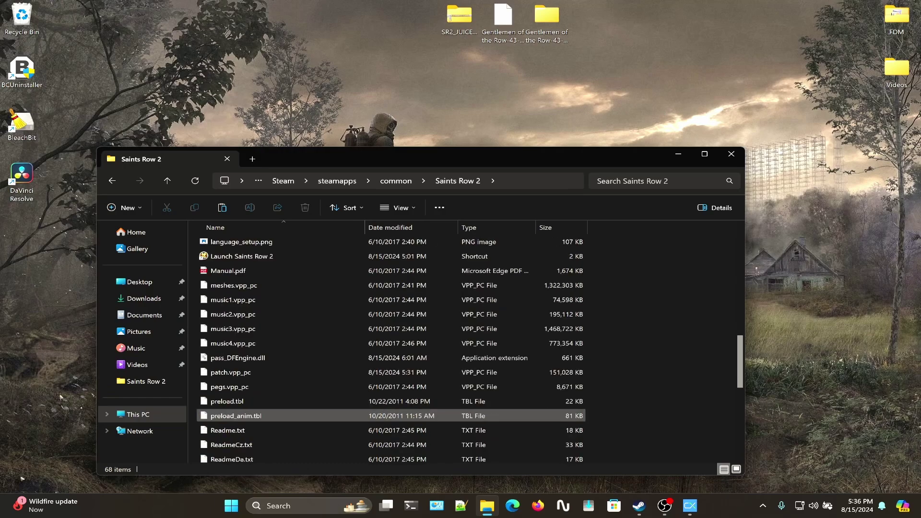
{"action": "scroll", "coordinate": [384, 415], "scroll_direction": "down", "scroll_amount": 5}
Open reloaded.ini from the Saints Row 2 folder in Notepad++ and view its first settings.
{"action": "left_click", "coordinate": [384, 398]}
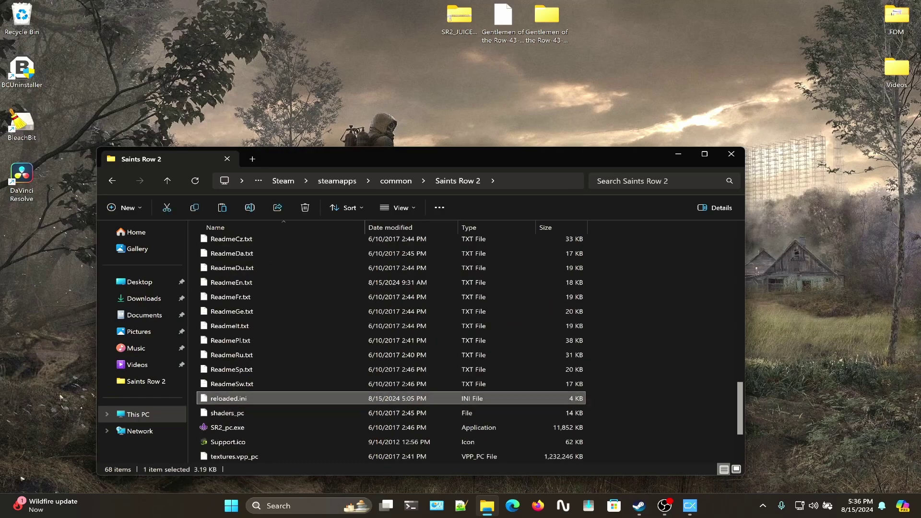
{"action": "double_click", "coordinate": [384, 398]}
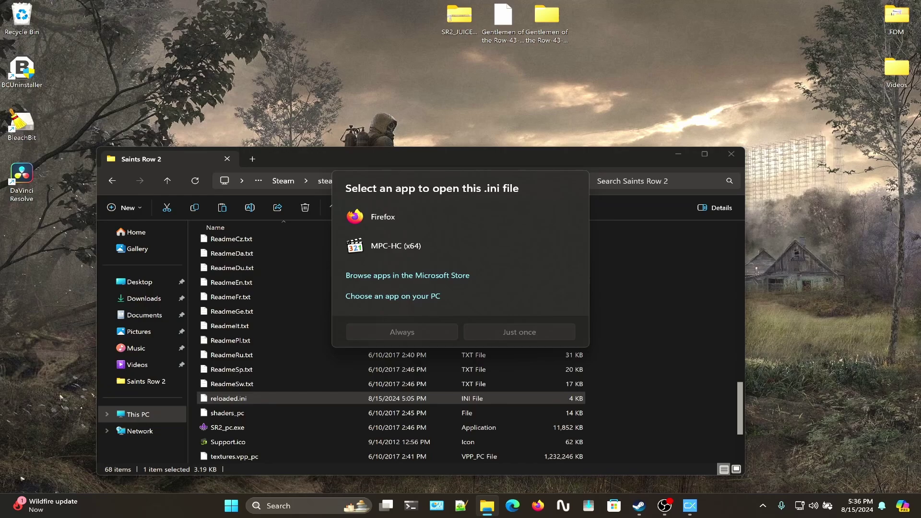
{"action": "key", "text": "Escape"}
{"action": "right_click", "coordinate": [220, 397]}
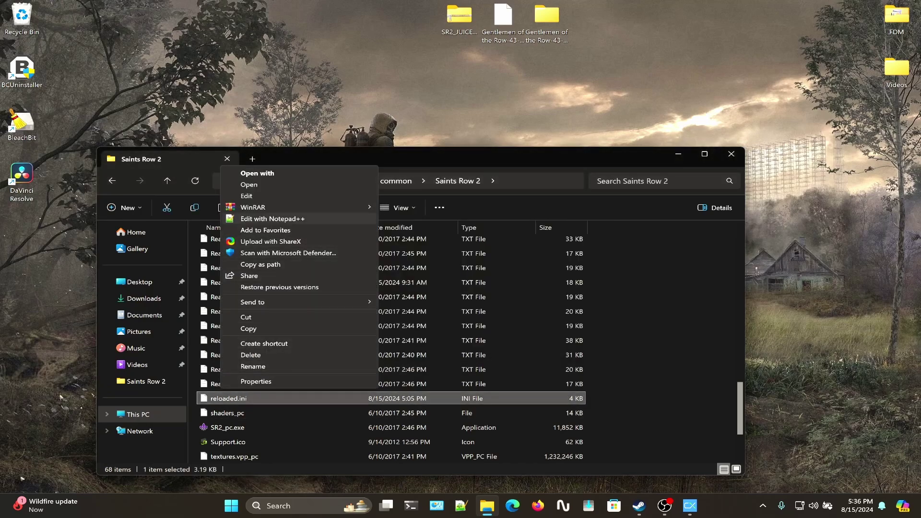
{"action": "left_click", "coordinate": [271, 219]}
{"action": "scroll", "coordinate": [461, 263], "scroll_direction": "up", "scroll_amount": 16}
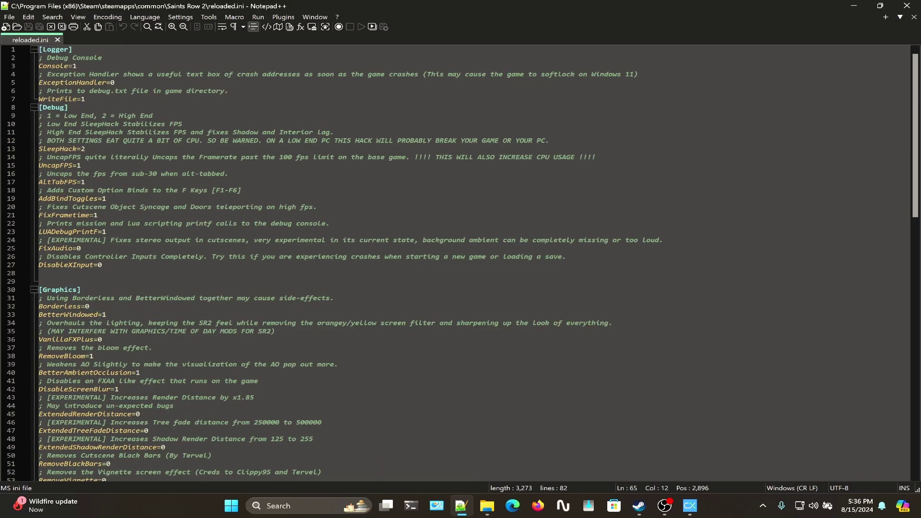
Review the Graphics, Gameplay, Misc and Multiplayer settings in reloaded.ini, then close the file and the Saints Row 2 folder.
{"action": "scroll", "coordinate": [460, 264], "scroll_direction": "down", "scroll_amount": 3}
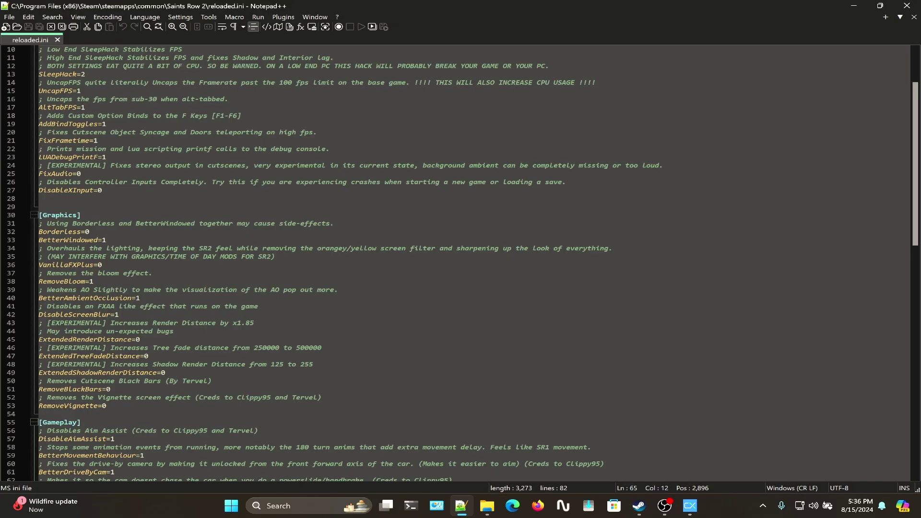
{"action": "scroll", "coordinate": [461, 264], "scroll_direction": "down", "scroll_amount": 5}
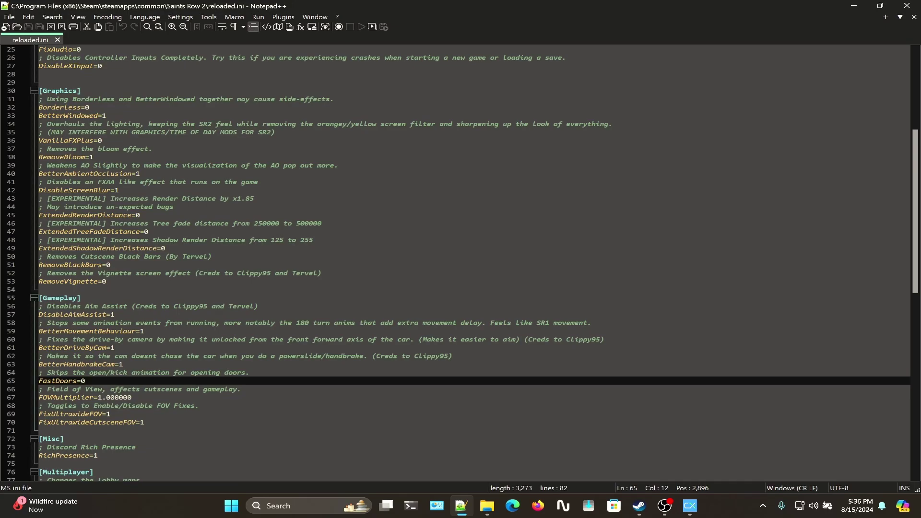
{"action": "scroll", "coordinate": [460, 264], "scroll_direction": "down", "scroll_amount": 3}
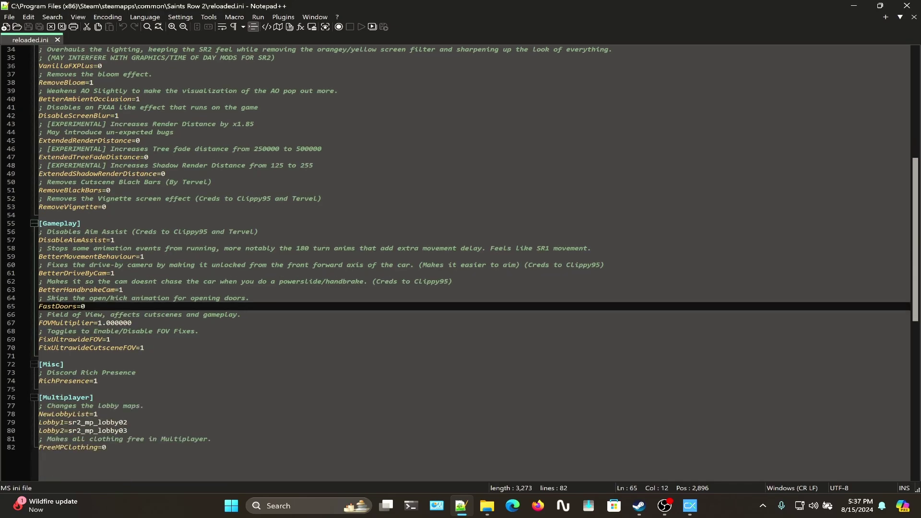
{"action": "scroll", "coordinate": [461, 264], "scroll_direction": "up", "scroll_amount": 11}
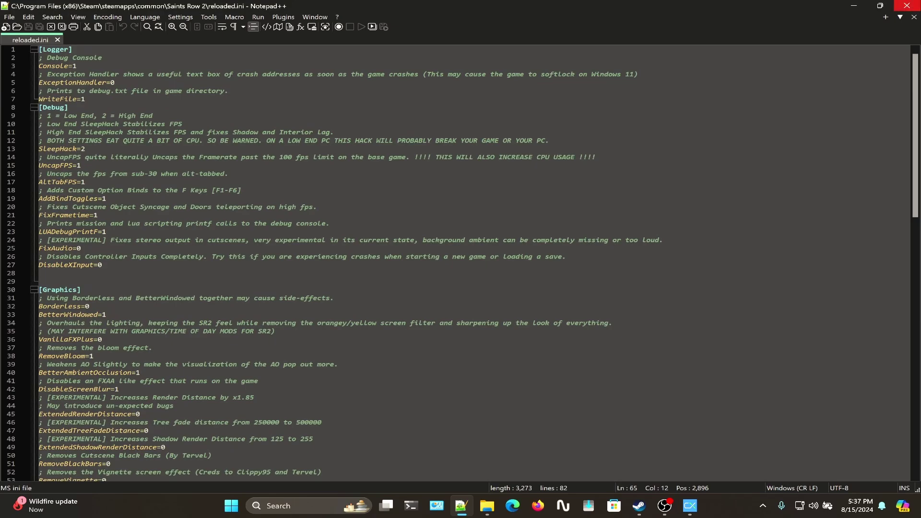
{"action": "left_click", "coordinate": [906, 5]}
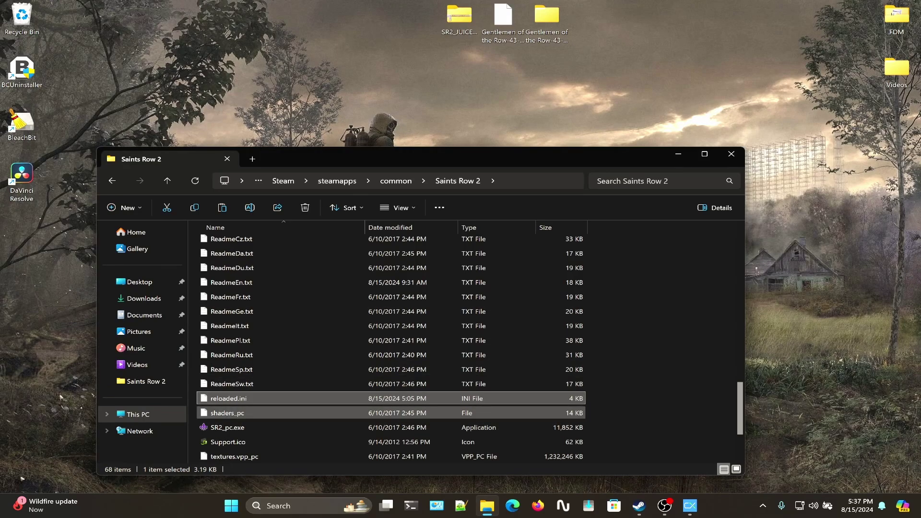
{"action": "left_click", "coordinate": [731, 153]}
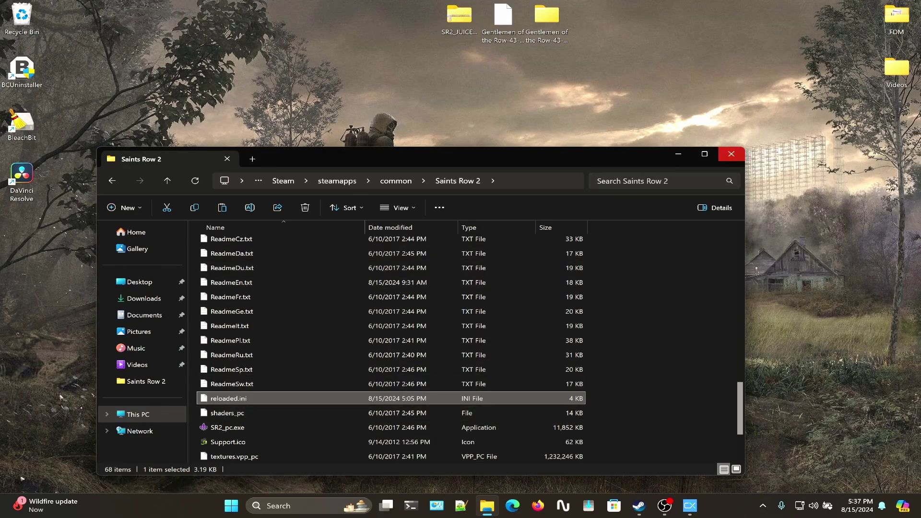
Run Create_Custom_GotR_v1.9.2.bat from the Gentlemen_of_the_Row_Saints_Row_2_Super_Mod_v1.9.2 folder and continue to the optional mod installer's main menu.
{"action": "double_click", "coordinate": [547, 19]}
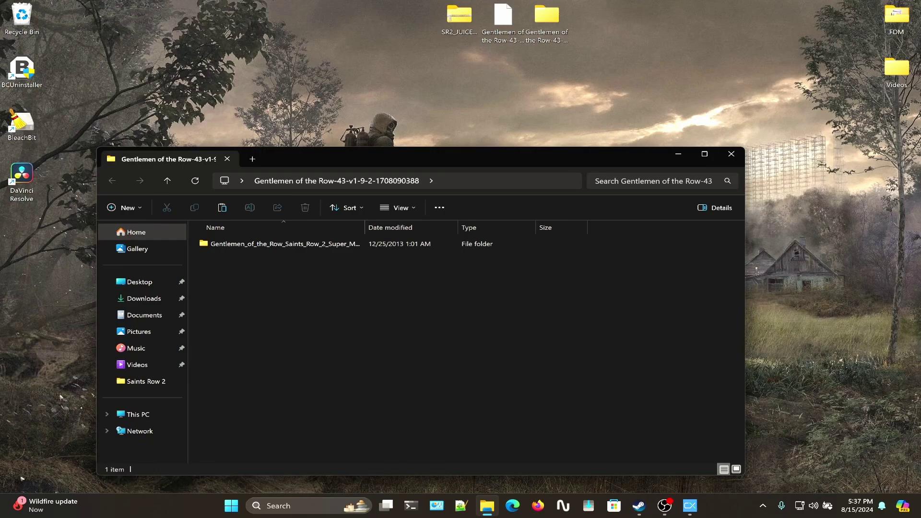
{"action": "left_click_drag", "start_coordinate": [364, 227], "coordinate": [422, 227]}
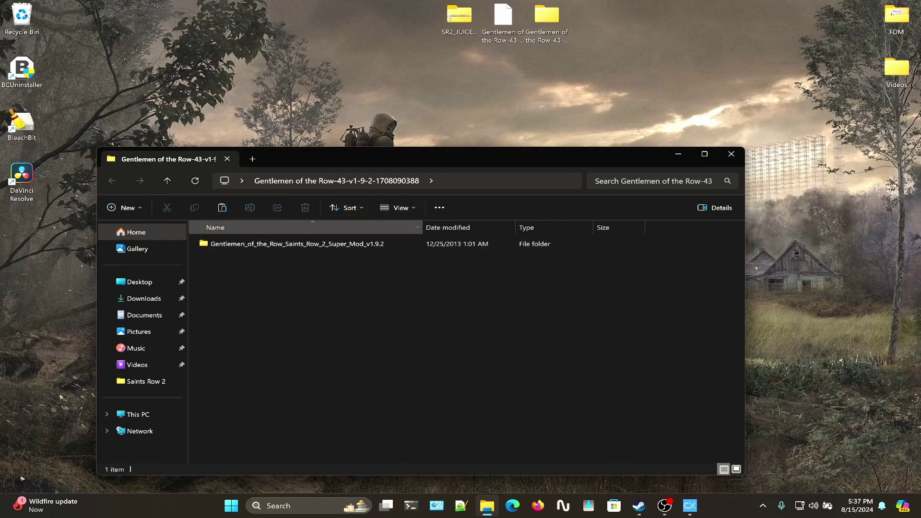
{"action": "left_click", "coordinate": [298, 244]}
{"action": "double_click", "coordinate": [297, 243]}
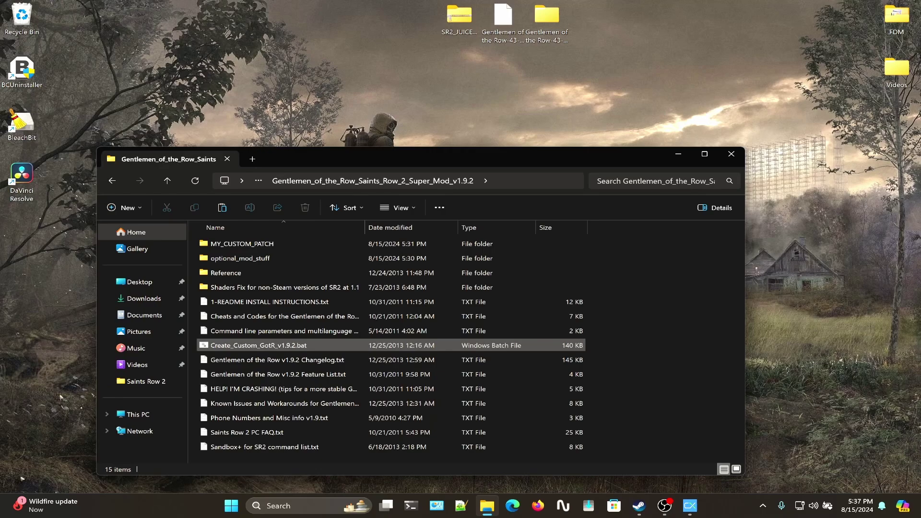
{"action": "double_click", "coordinate": [298, 345]}
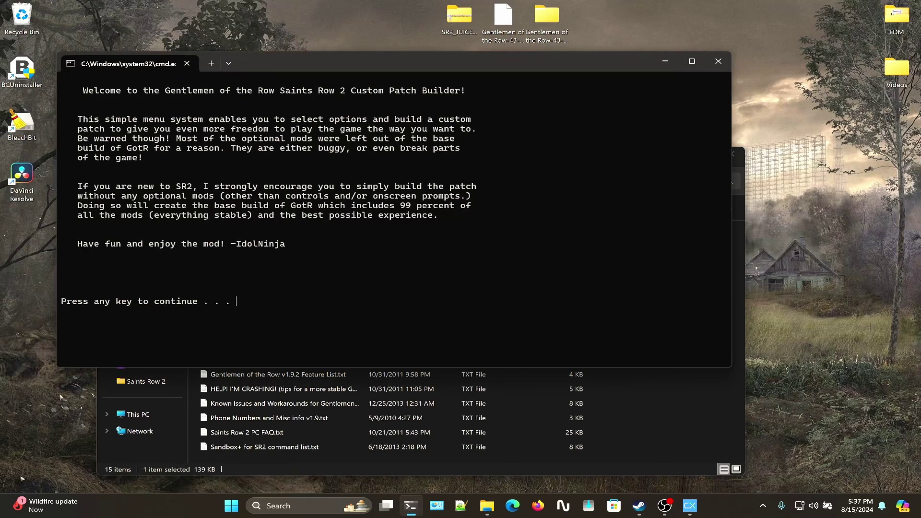
{"action": "key", "text": "Return"}
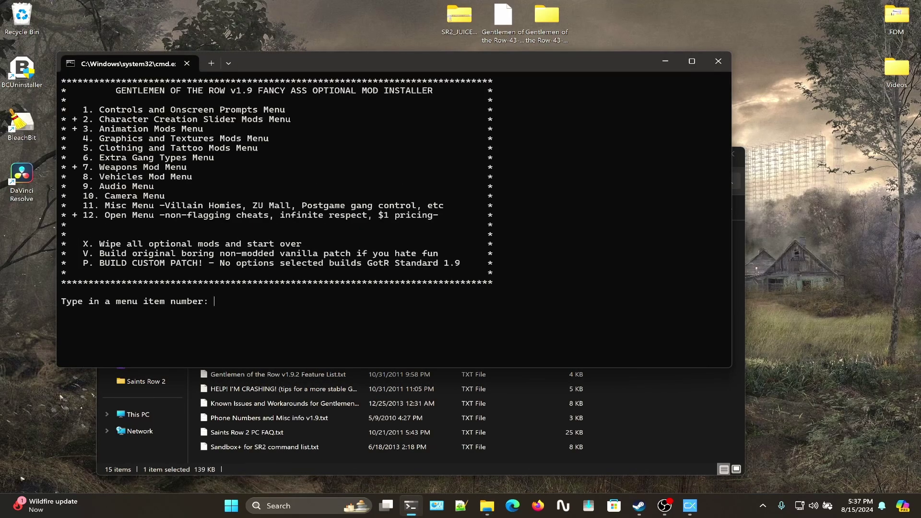
Check the selections under Character Creation Slider Mods and Animation Mods in the Gentlemen of the Row installer.
{"action": "type", "text": "2"}
{"action": "key", "text": "Return"}
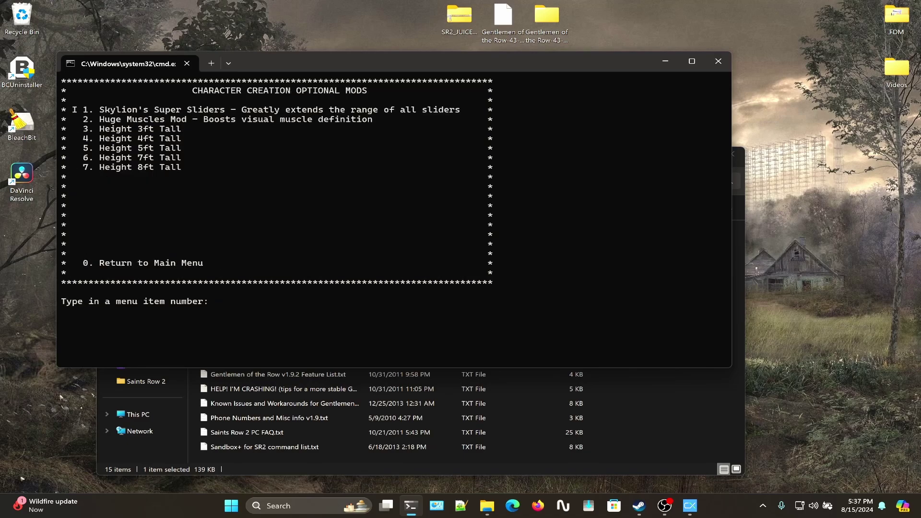
{"action": "type", "text": "0"}
{"action": "key", "text": "Return"}
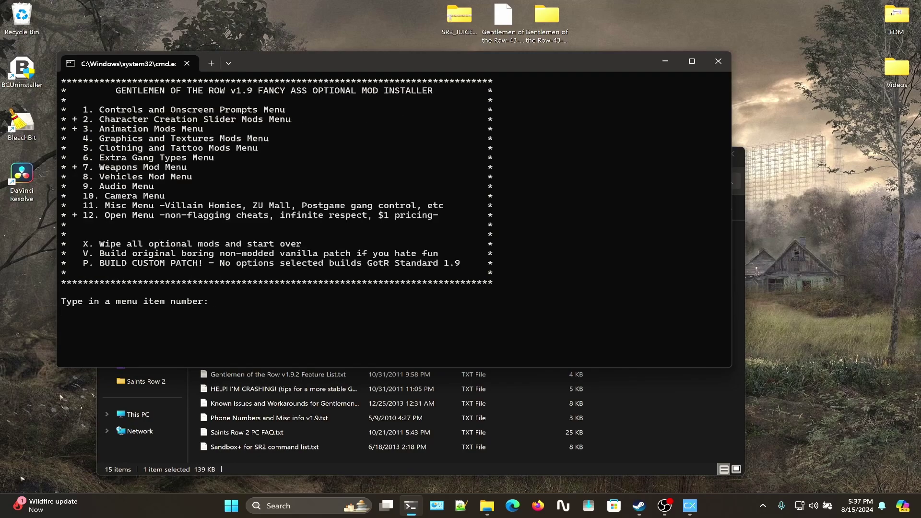
{"action": "type", "text": "3"}
{"action": "key", "text": "Return"}
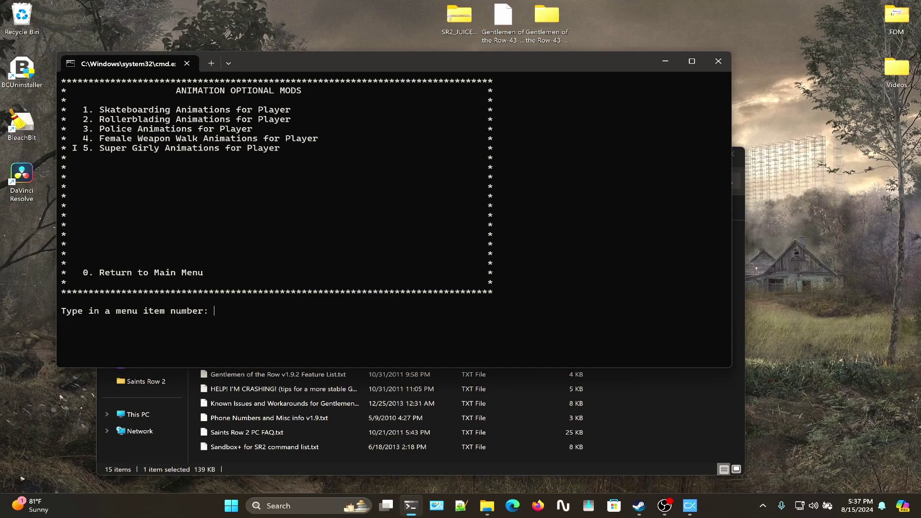
{"action": "type", "text": "0"}
{"action": "key", "text": "Return"}
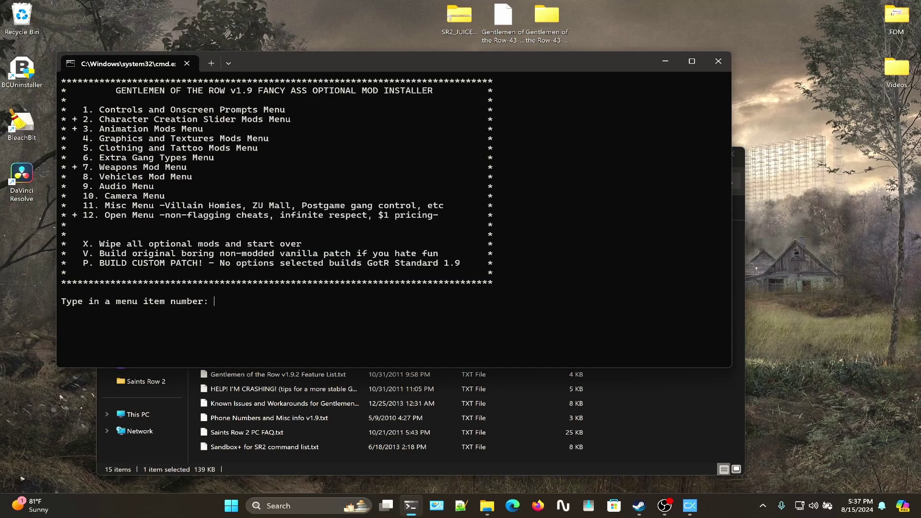
Check the selections under Weapons Mod and the Open cheat mods, and return to the installer's main menu.
{"action": "type", "text": "7"}
{"action": "key", "text": "Return"}
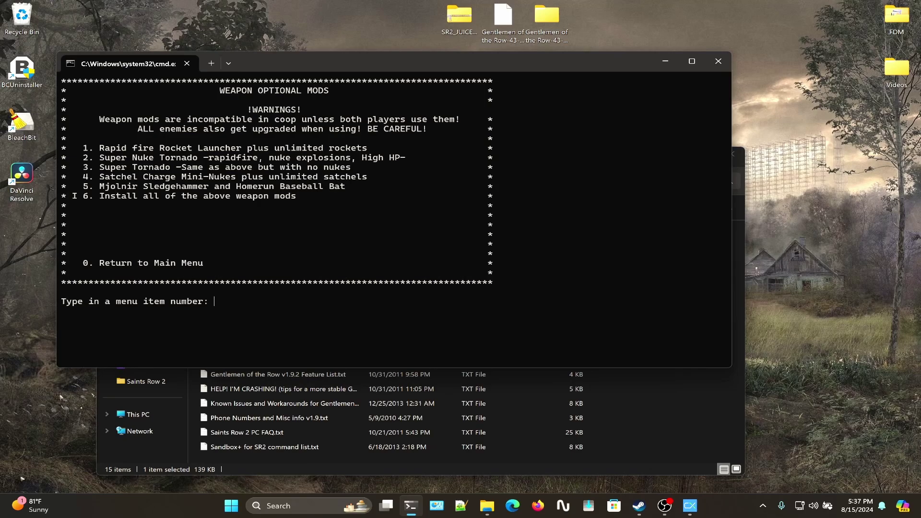
{"action": "type", "text": "0"}
{"action": "key", "text": "Return"}
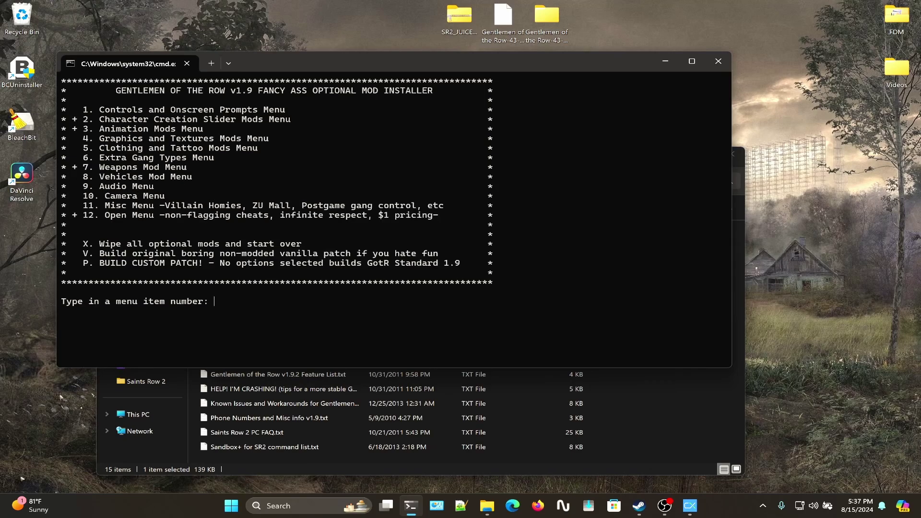
{"action": "type", "text": "12"}
{"action": "key", "text": "Return"}
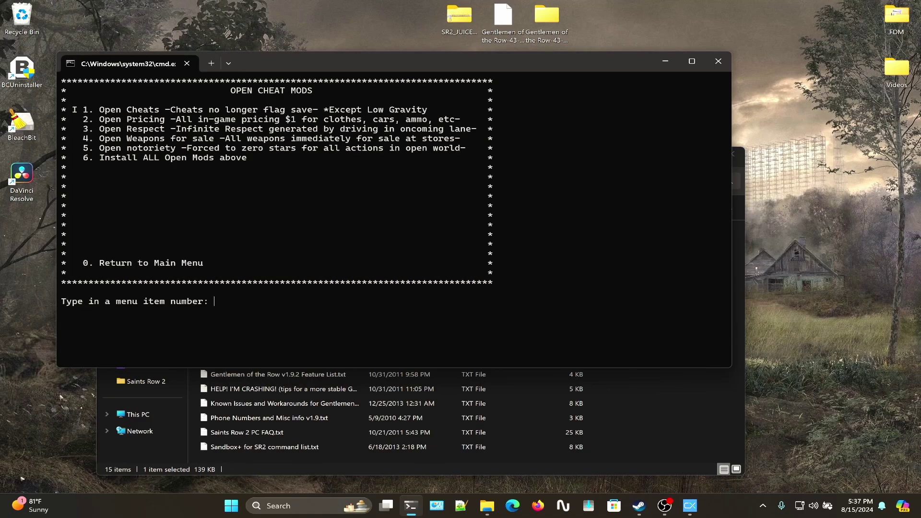
{"action": "type", "text": "0"}
{"action": "key", "text": "Return"}
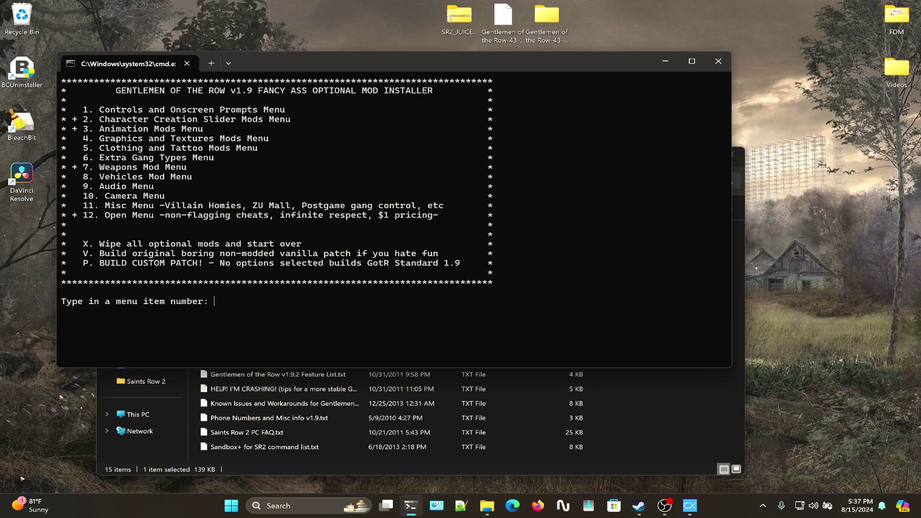
Close the custom patch builder and check the contents of the MY_CUSTOM_PATCH folder.
{"action": "left_click", "coordinate": [718, 61]}
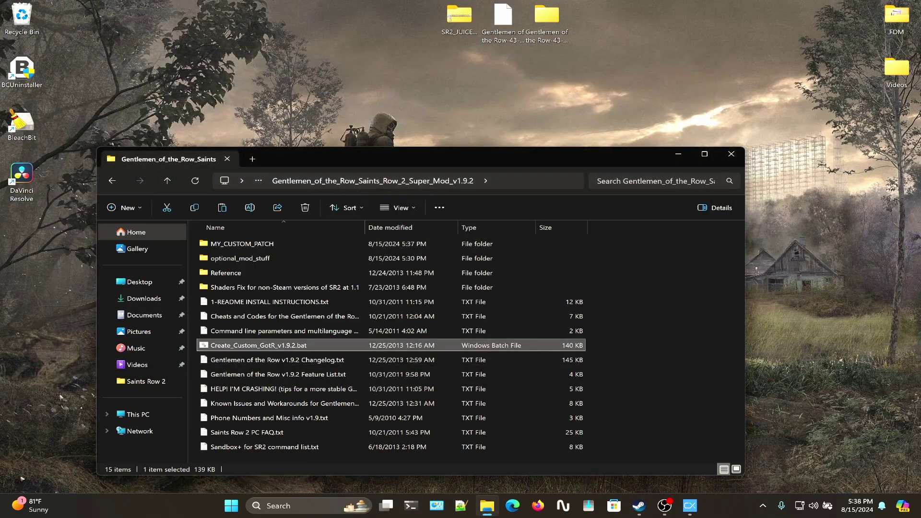
{"action": "double_click", "coordinate": [239, 244]}
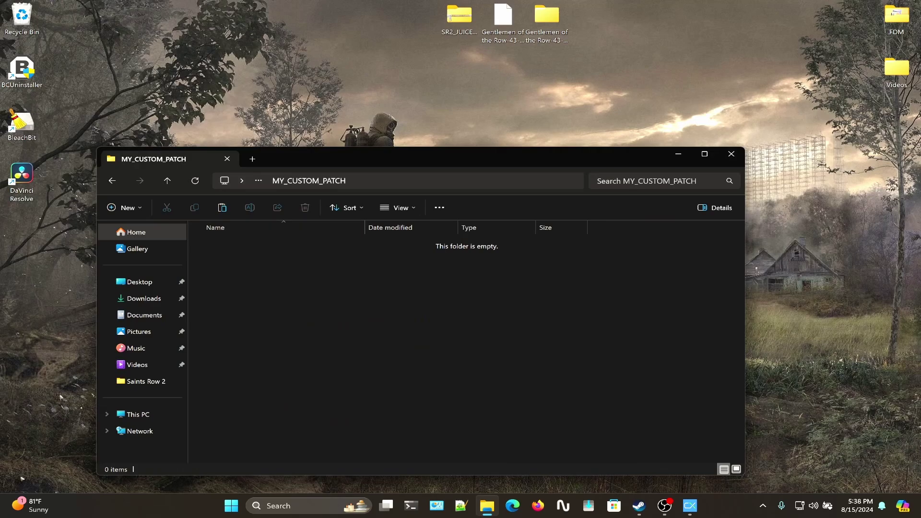
{"action": "left_click_drag", "start_coordinate": [327, 308], "coordinate": [188, 233]}
Browse to C:\Program Files (x86)\Steam\steamapps\common\Saints Row 2, look through its files and close the folder.
{"action": "left_click", "coordinate": [138, 414]}
{"action": "double_click", "coordinate": [249, 244]}
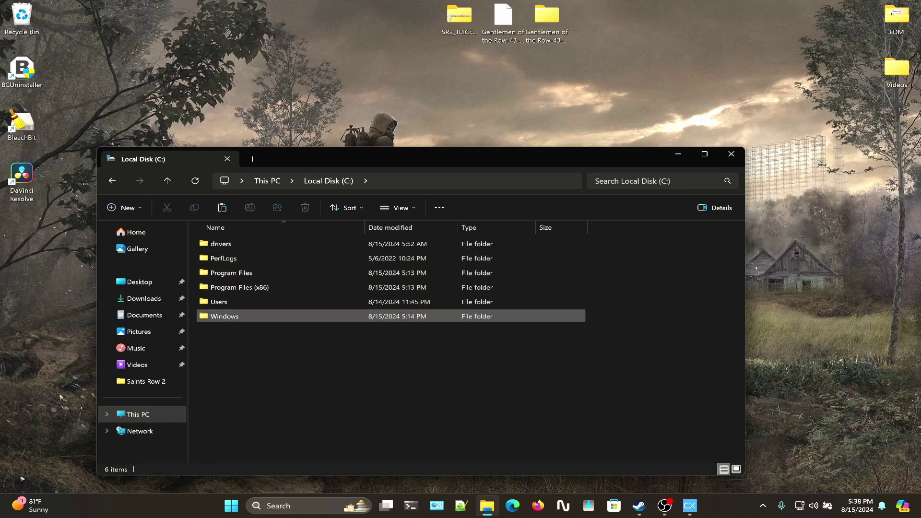
{"action": "double_click", "coordinate": [239, 286]}
{"action": "double_click", "coordinate": [219, 384]}
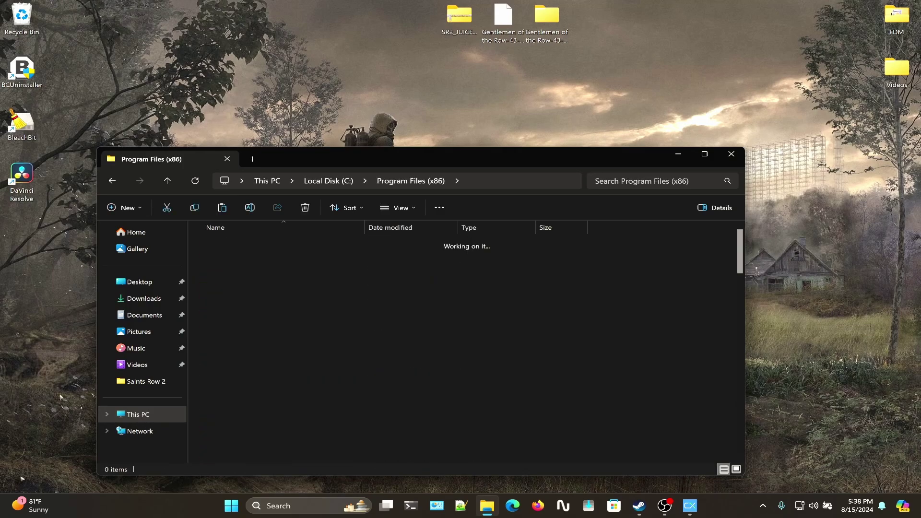
{"action": "scroll", "coordinate": [220, 418], "scroll_direction": "down", "scroll_amount": 4}
{"action": "double_click", "coordinate": [225, 296]}
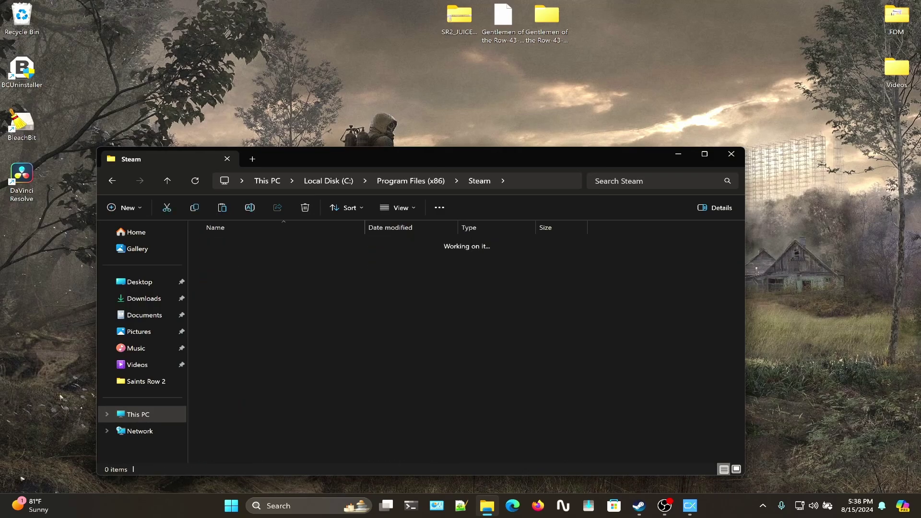
{"action": "double_click", "coordinate": [224, 243]}
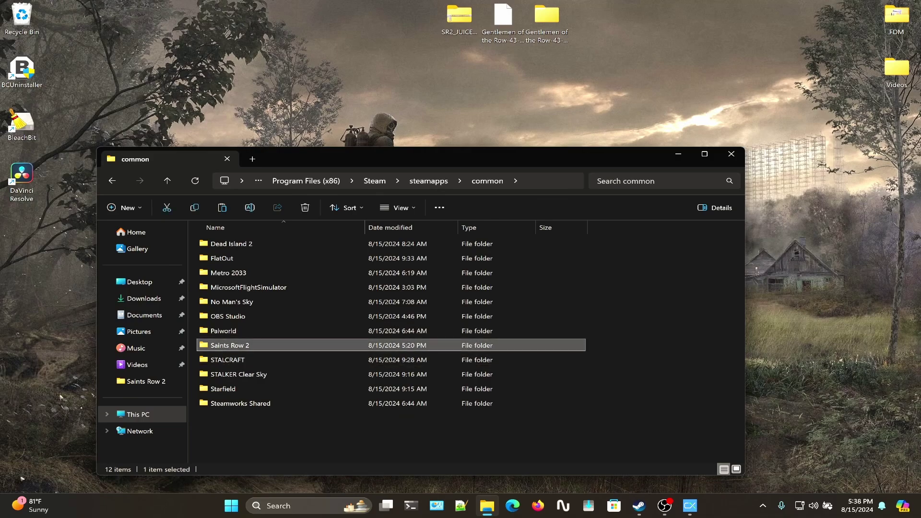
{"action": "double_click", "coordinate": [230, 345]}
{"action": "scroll", "coordinate": [390, 345], "scroll_direction": "down", "scroll_amount": 6}
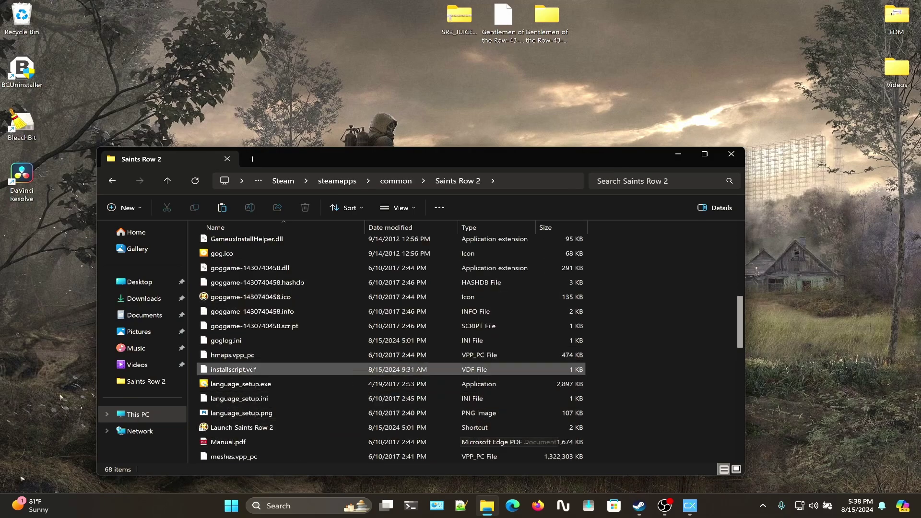
{"action": "scroll", "coordinate": [383, 370], "scroll_direction": "up", "scroll_amount": 8}
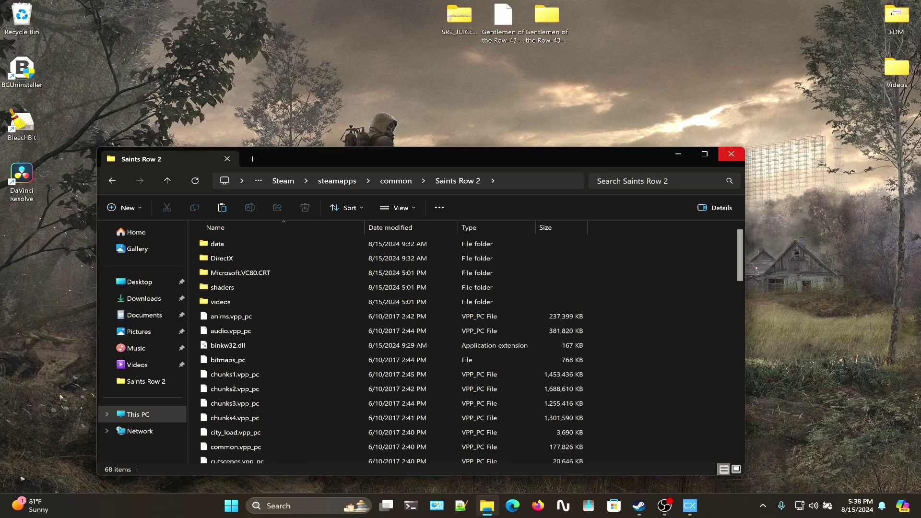
{"action": "left_click", "coordinate": [731, 154]}
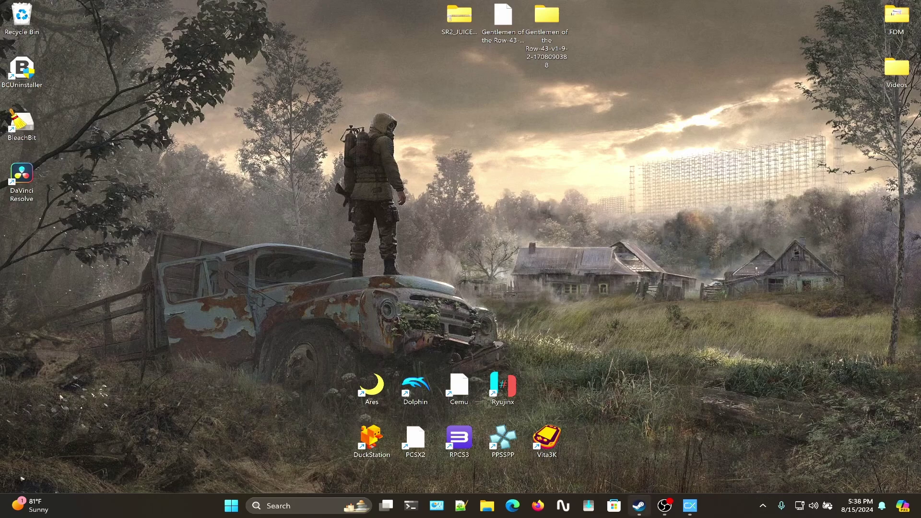
Switch to Steam to launch Saints Row 2 and continue the saved game.
{"action": "left_click", "coordinate": [638, 505]}
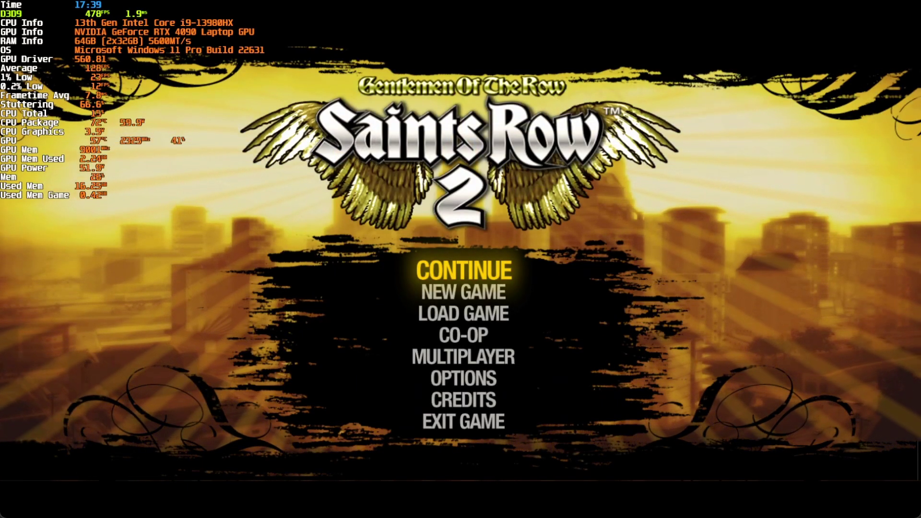
{"action": "key", "text": "Return"}
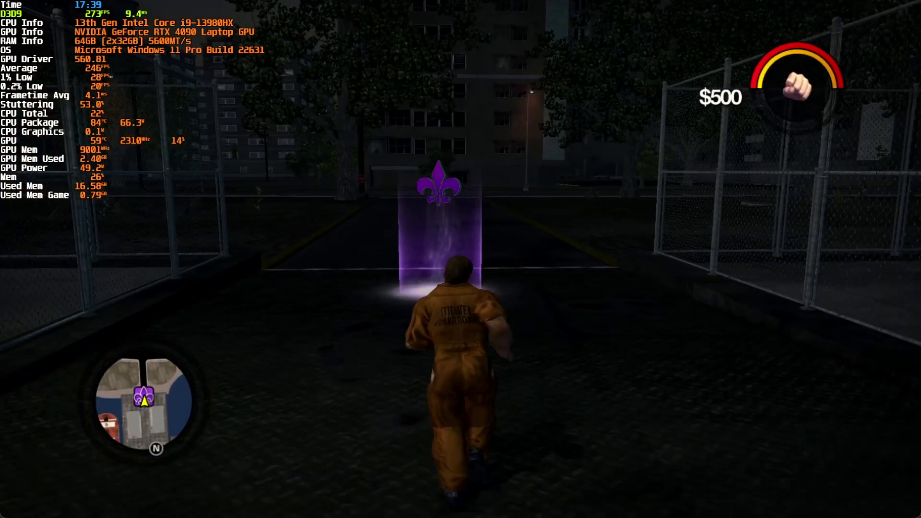
{"action": "key", "text": "w"}
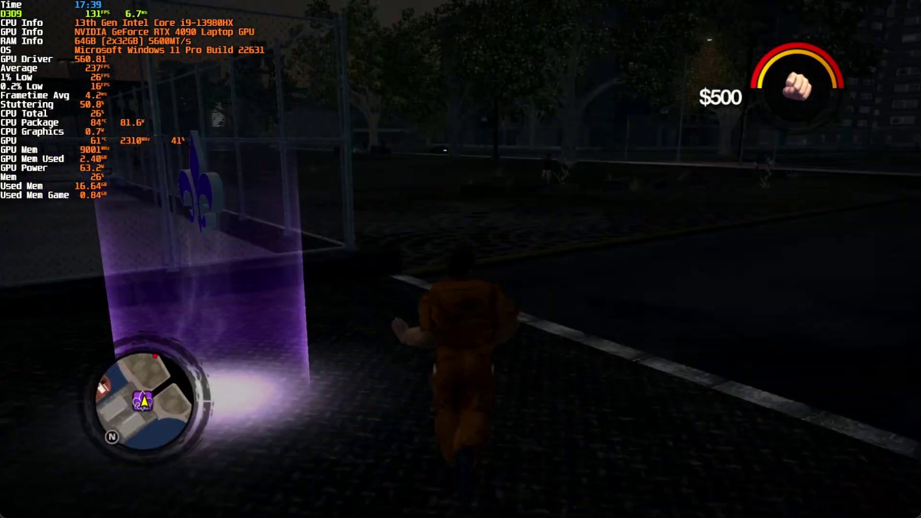
{"action": "key", "text": "w"}
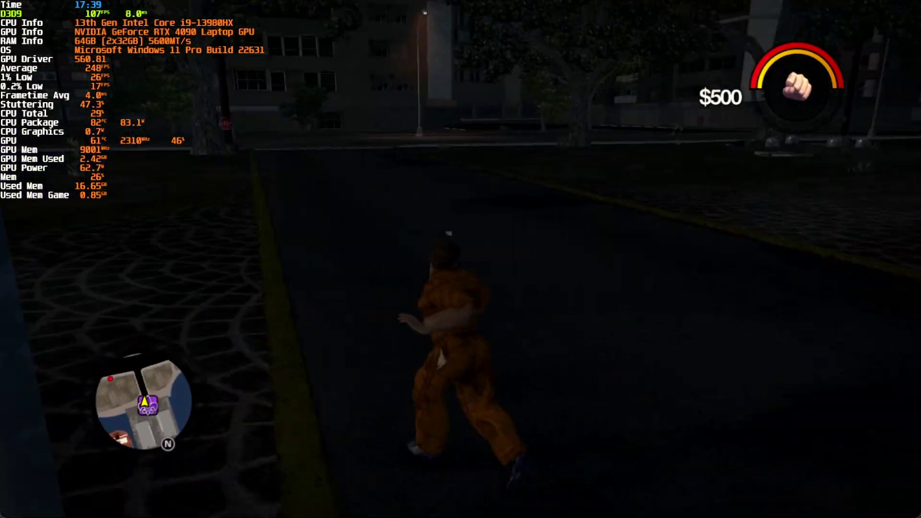
{"action": "key", "text": "w"}
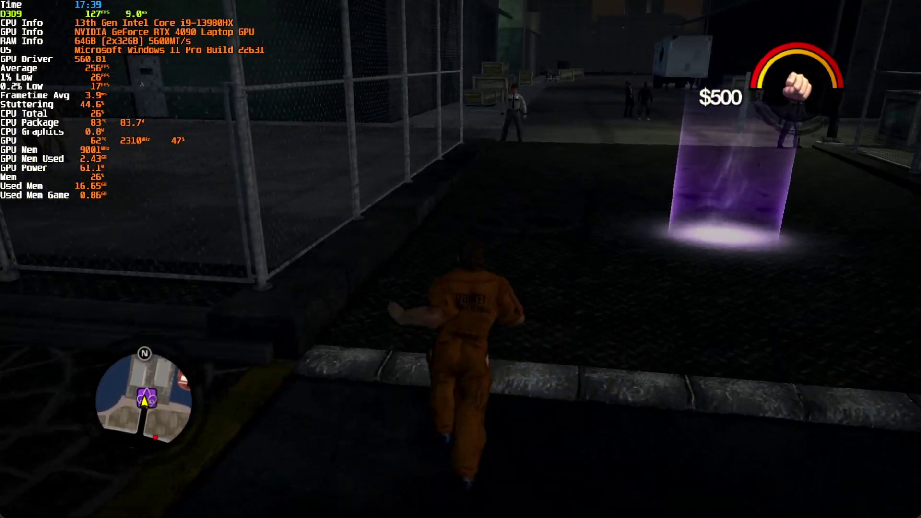
{"action": "key", "text": "w"}
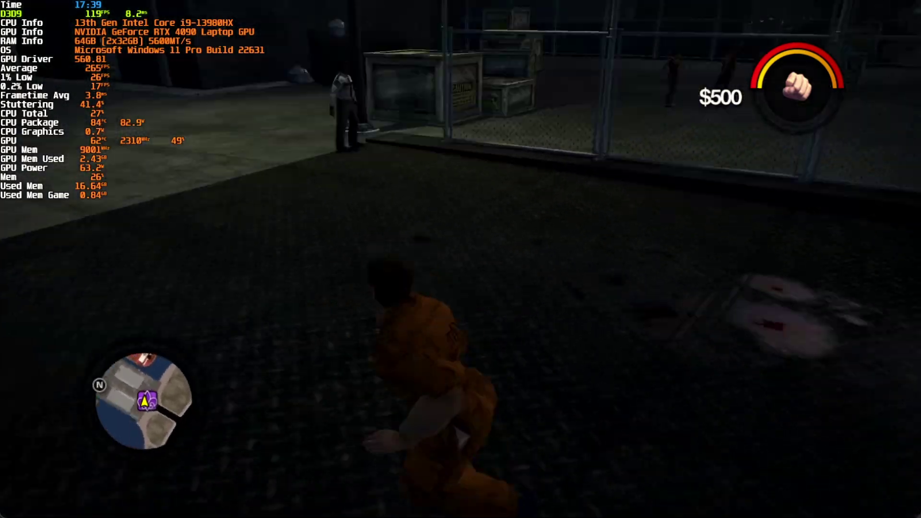
{"action": "key", "text": "w"}
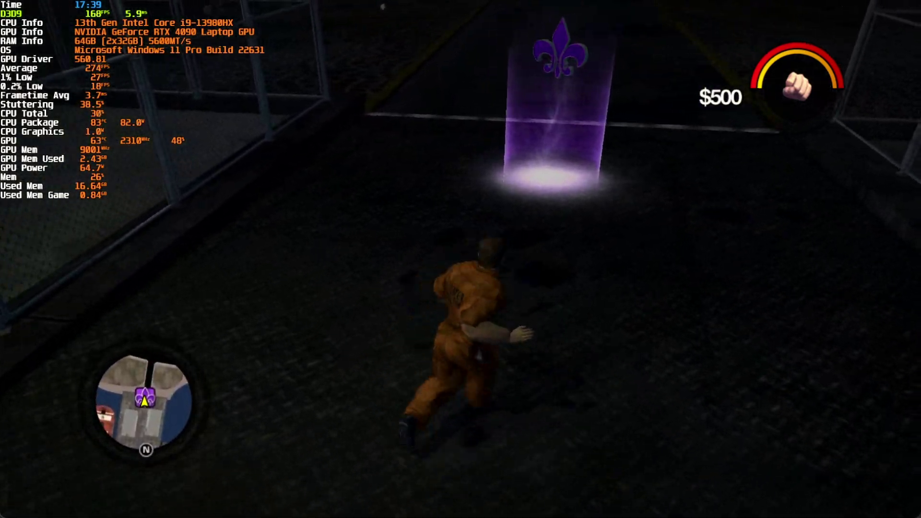
Test the character's movement by running back and forth between the fences in front of the purple fleur-de-lis marker.
{"action": "key", "text": "s"}
{"action": "key", "text": "w"}
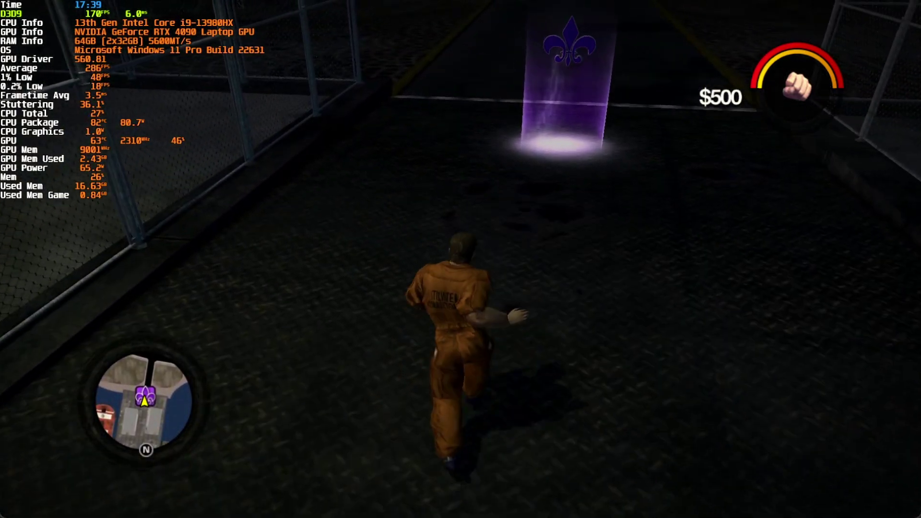
{"action": "key", "text": "w"}
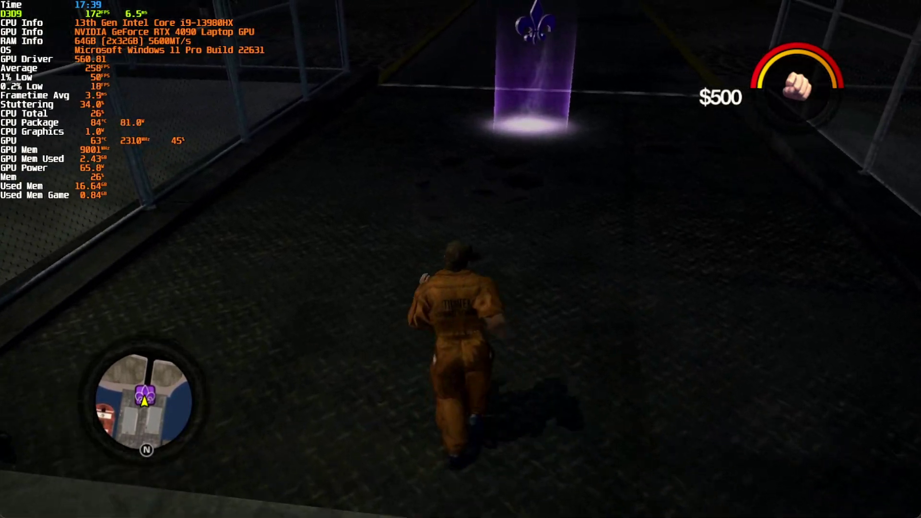
{"action": "key", "text": "s"}
{"action": "key", "text": "w"}
{"action": "key", "text": "s"}
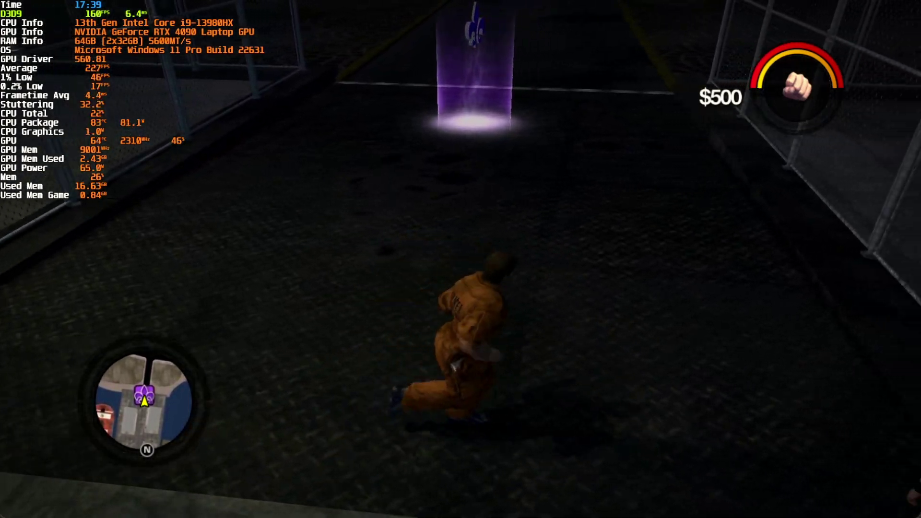
{"action": "key", "text": "w"}
{"action": "key", "text": "s"}
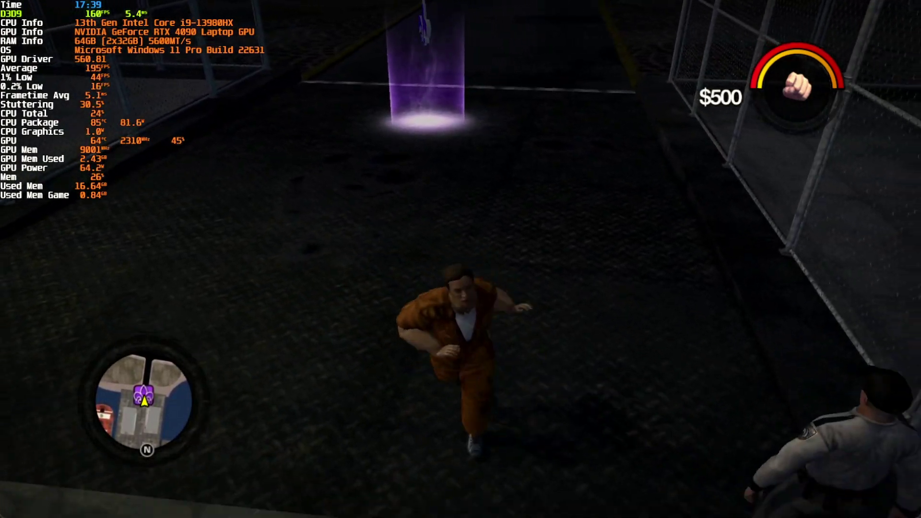
Run the character over to the uniformed guard by the fence and back up to the purple fleur-de-lis marker.
{"action": "key", "text": "w"}
{"action": "key", "text": "w"}
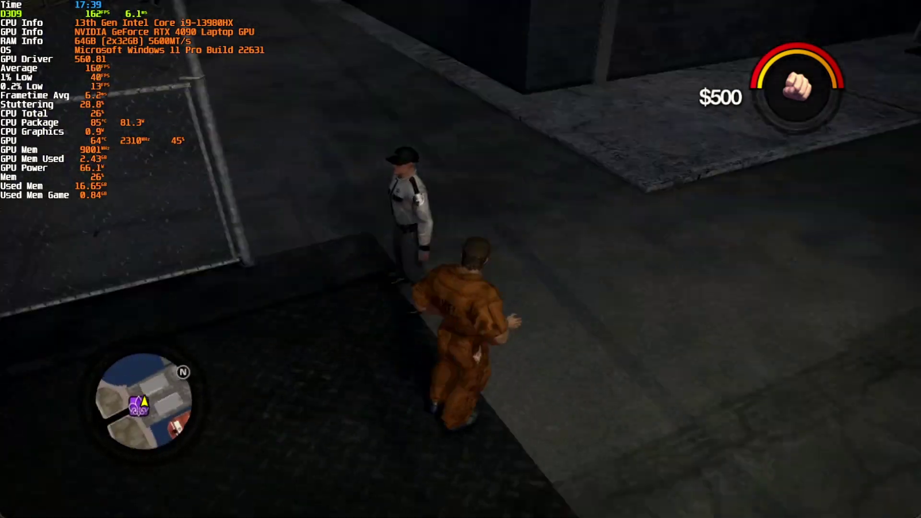
{"action": "key", "text": "w"}
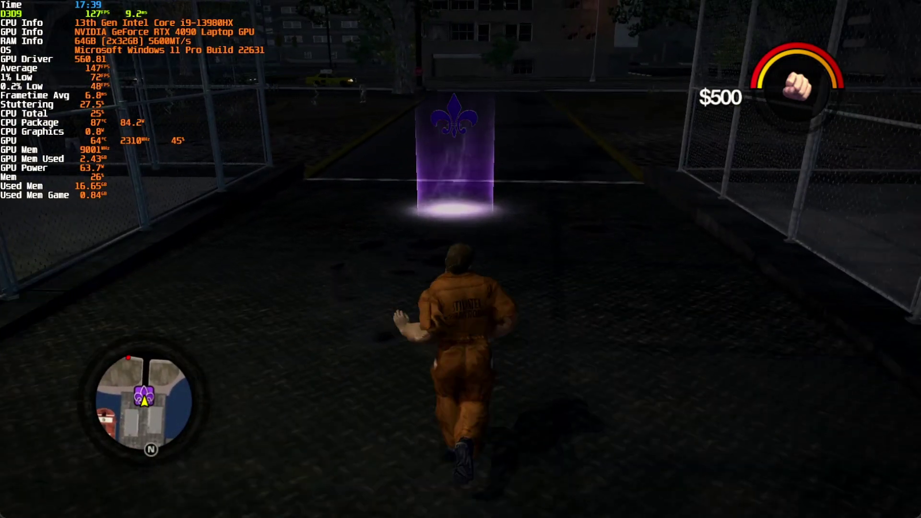
{"action": "key", "text": "w"}
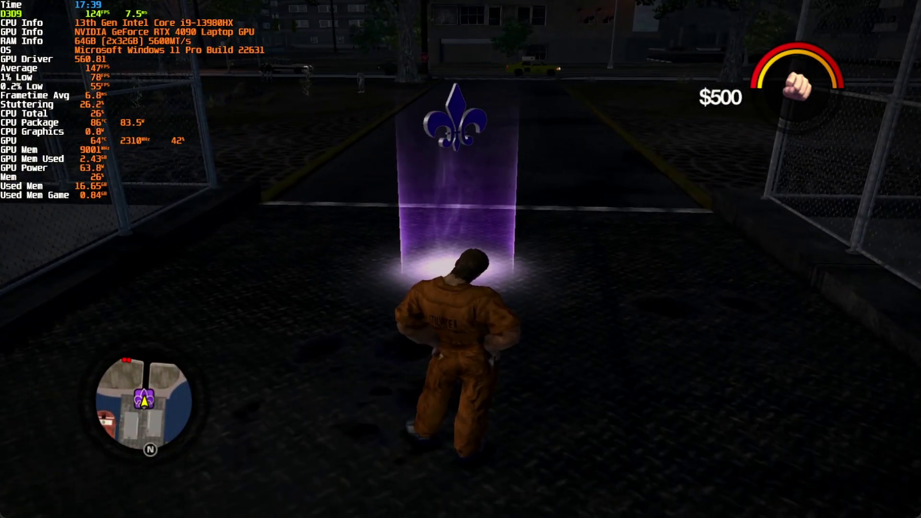